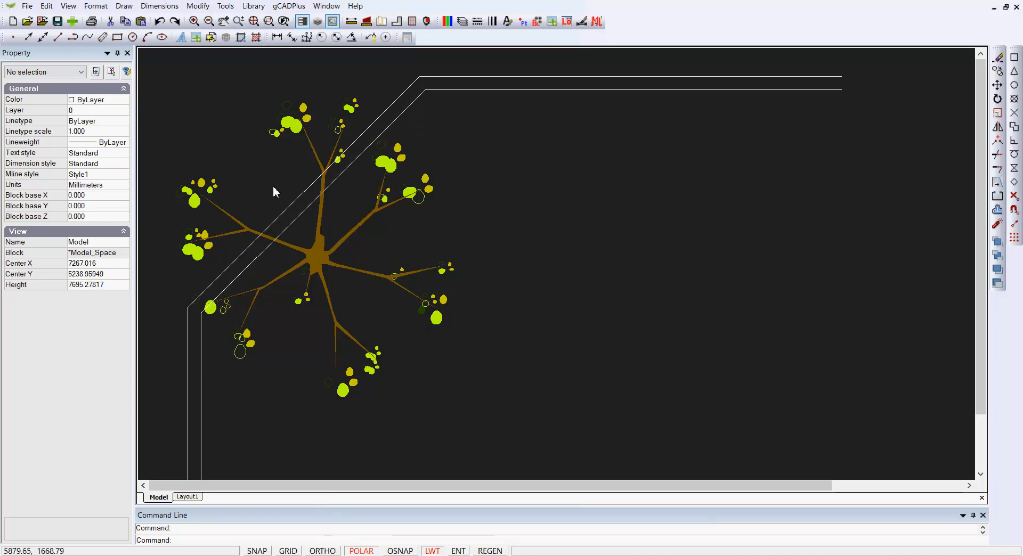
Set the drawing area's background color to white
click(68, 6)
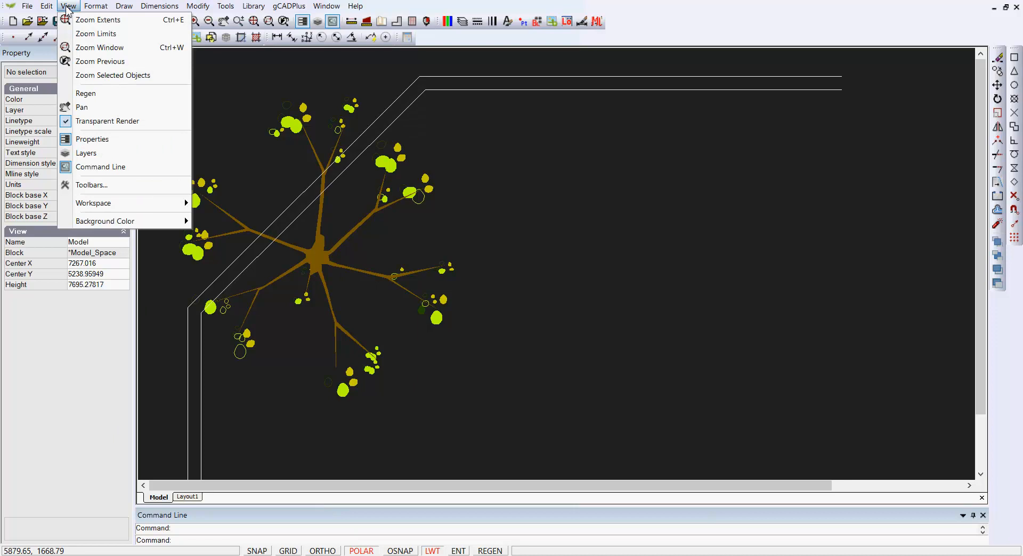
mouse_move(171, 222)
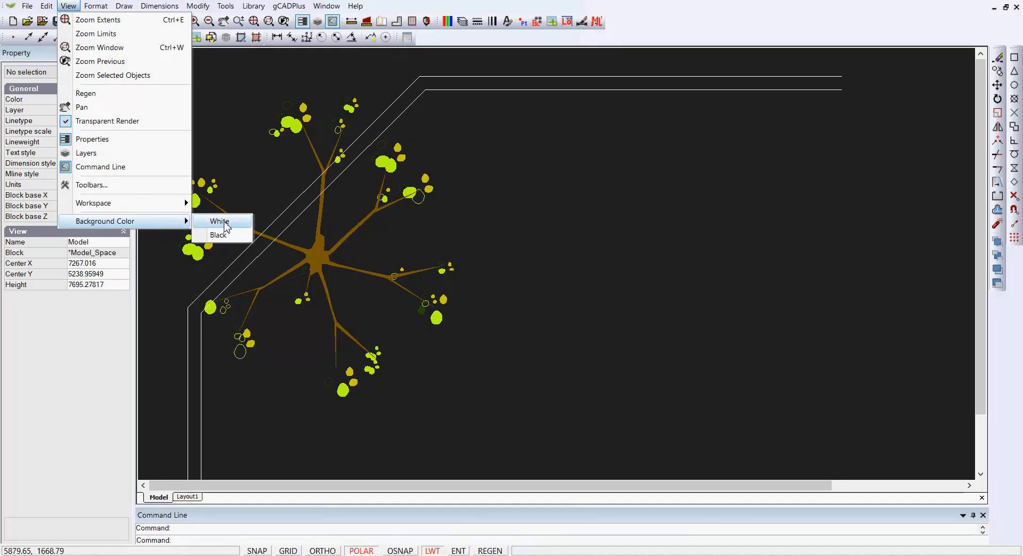
click(219, 221)
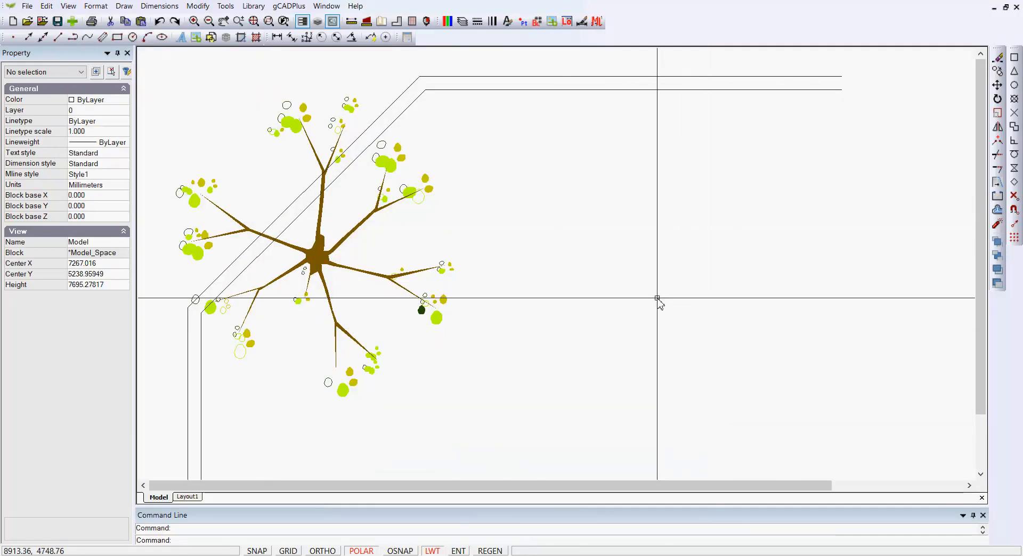
Draw a vertical line about 8290 mm long downward from the right endpoint of the upper outer path line
scroll(640, 310, down, 1)
middle_drag(630, 358, 594, 279)
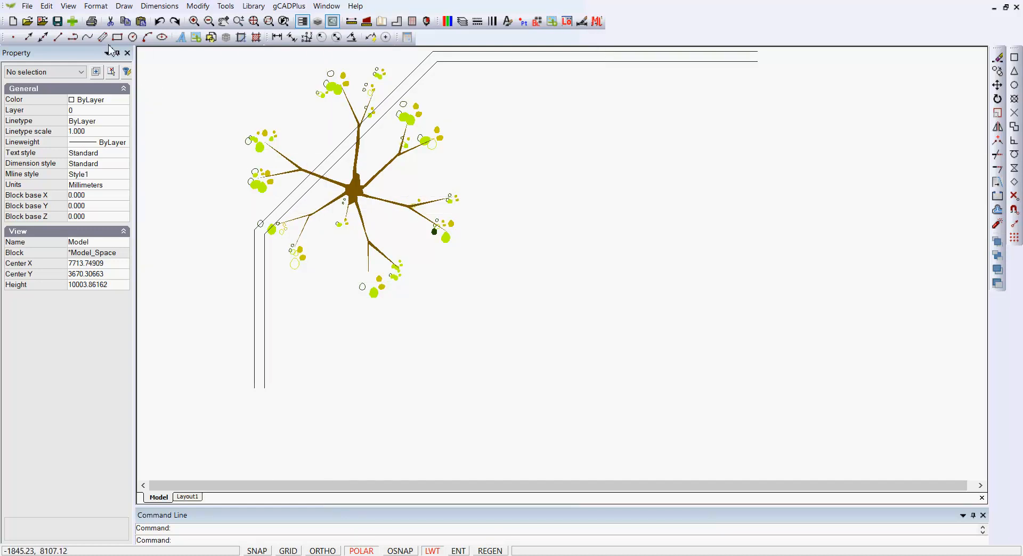
click(124, 6)
click(135, 17)
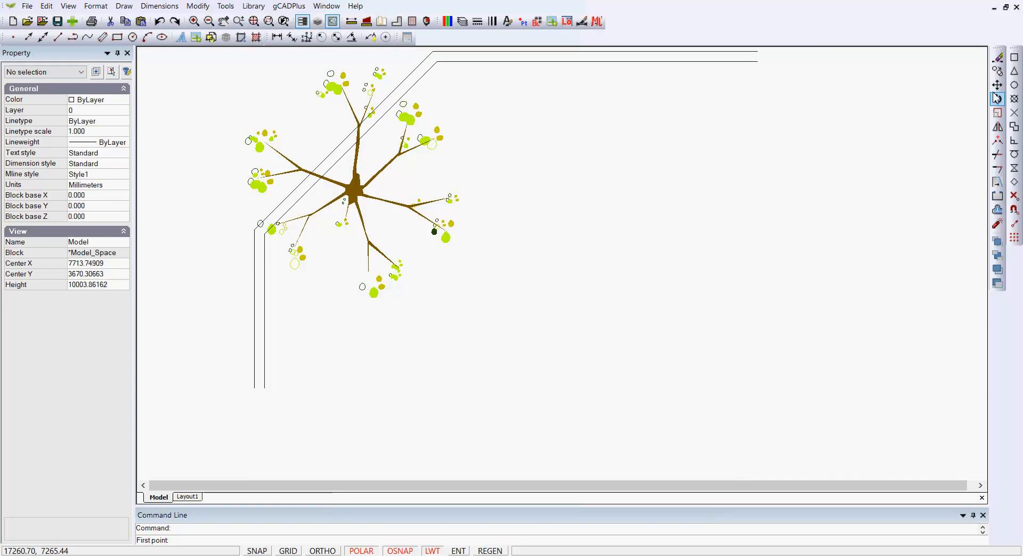
click(758, 52)
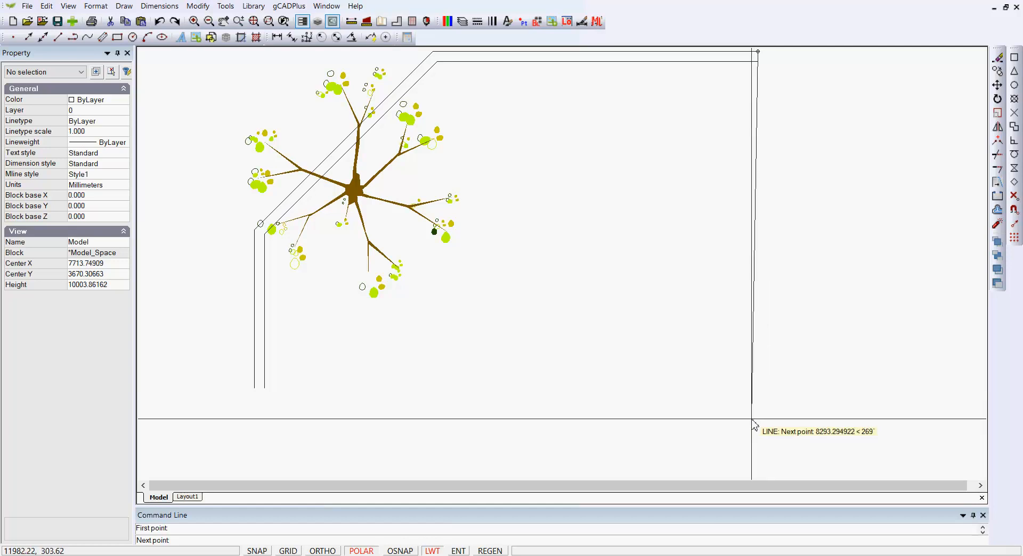
right_click(746, 405)
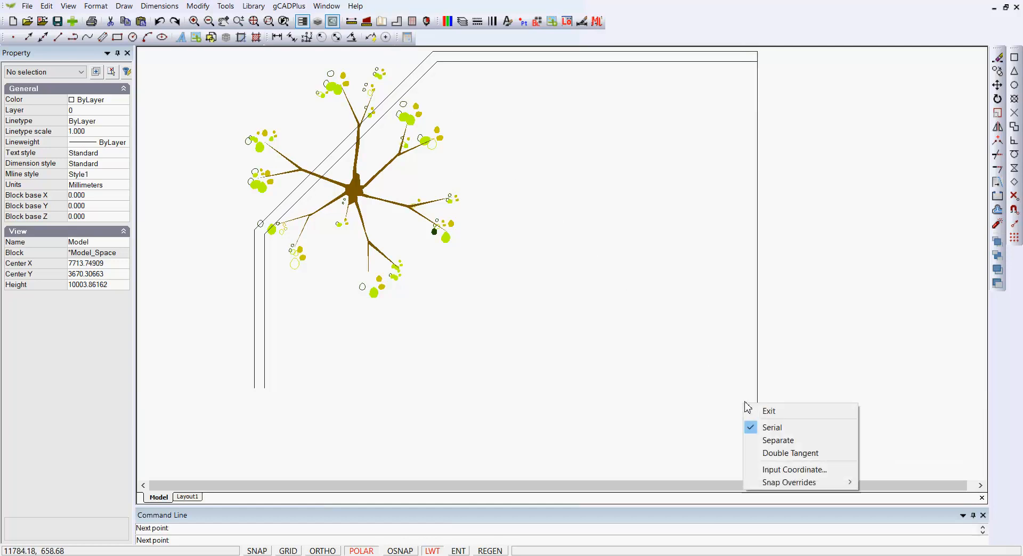
click(747, 410)
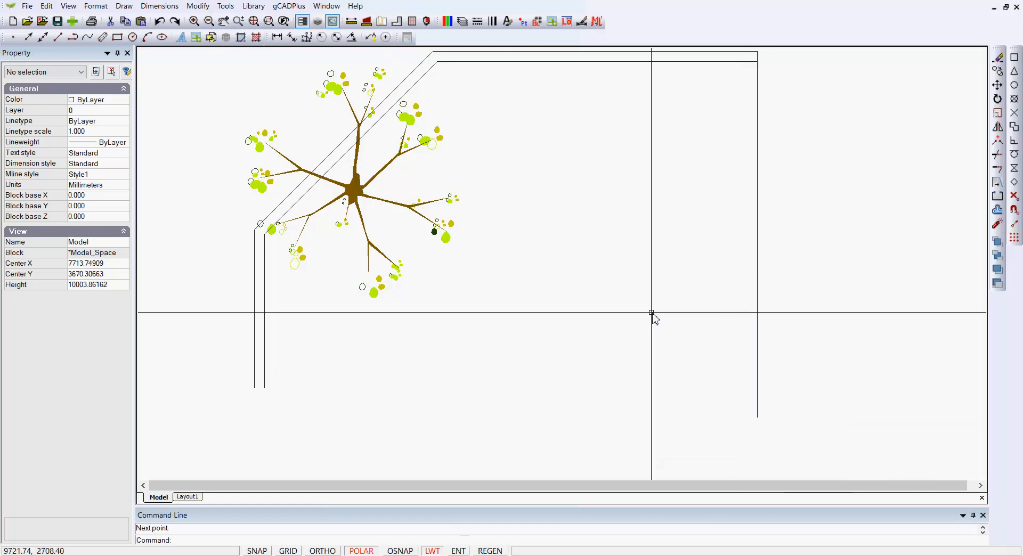
Draw a horizontal line from the lower endpoint of the left outer path line, snapped with Endpoint, to just past the right vertical line
right_click(621, 293)
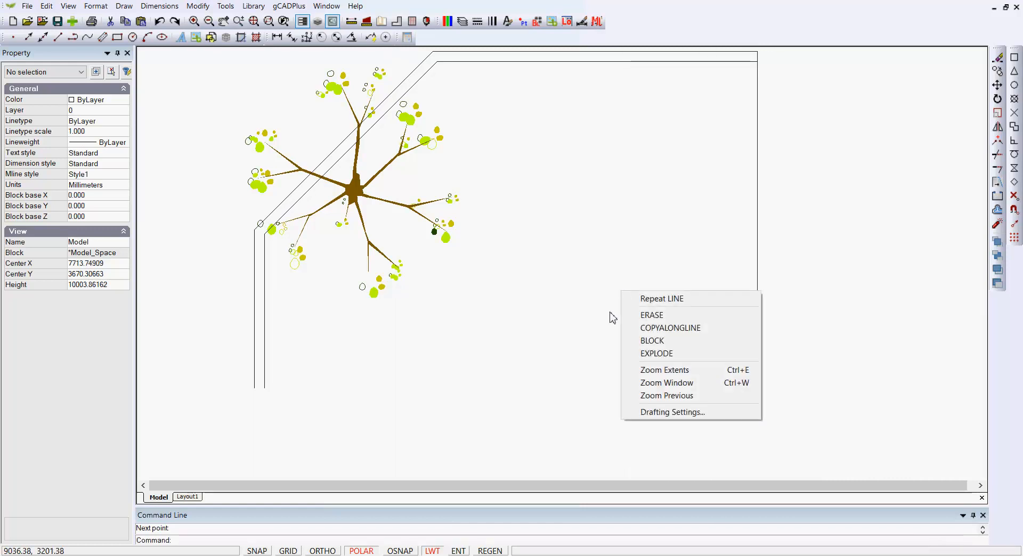
click(662, 298)
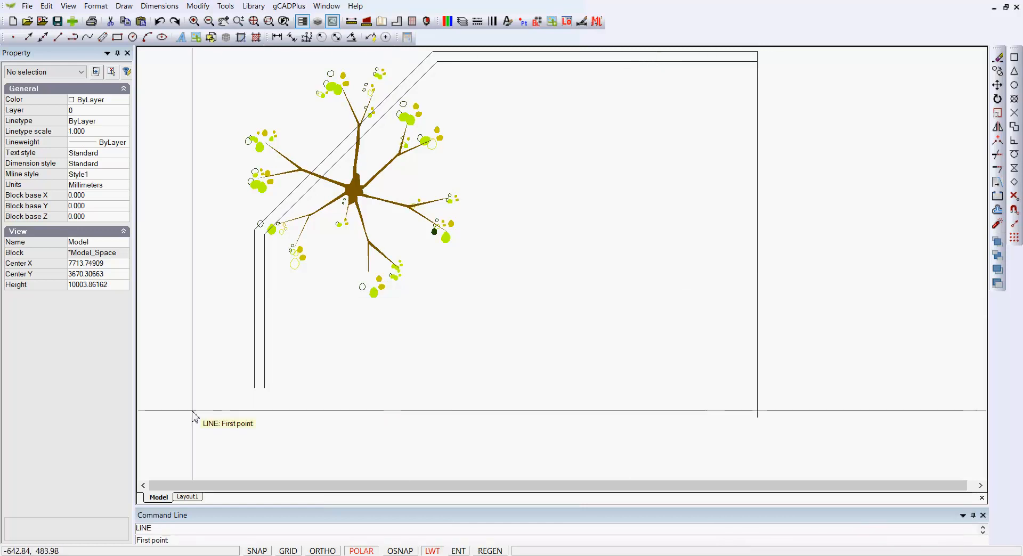
scroll(249, 397, up, 2)
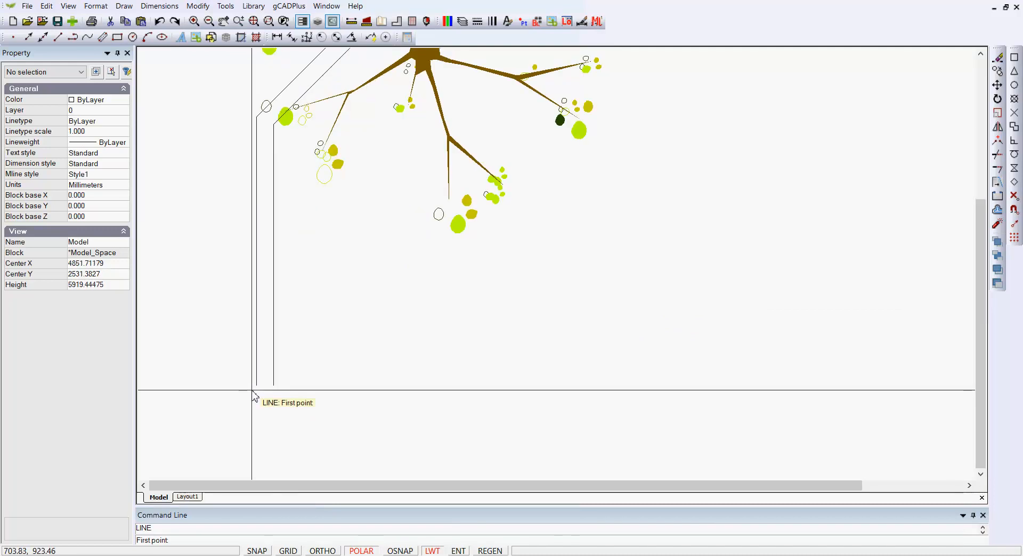
scroll(250, 399, down, 1)
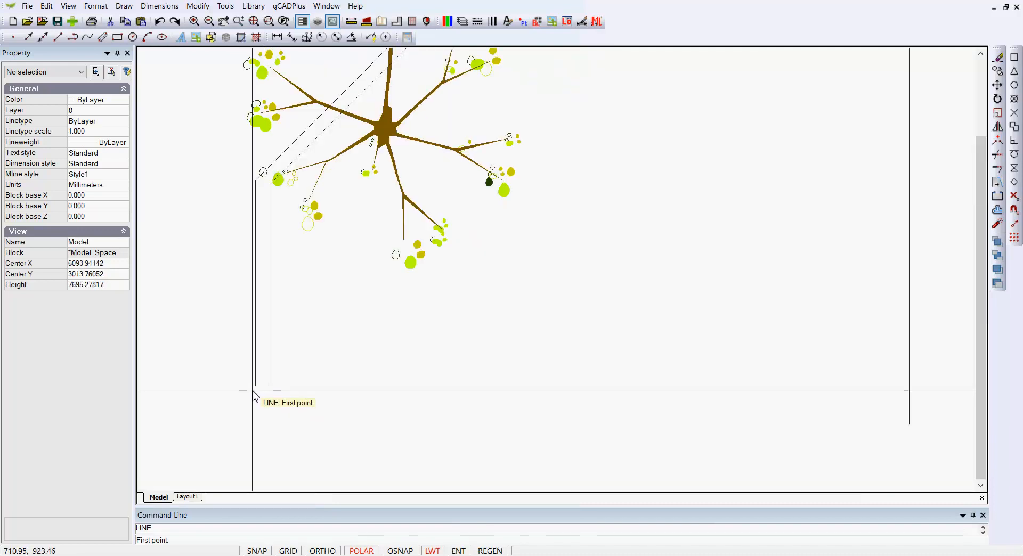
right_click(436, 384)
mouse_move(506, 464)
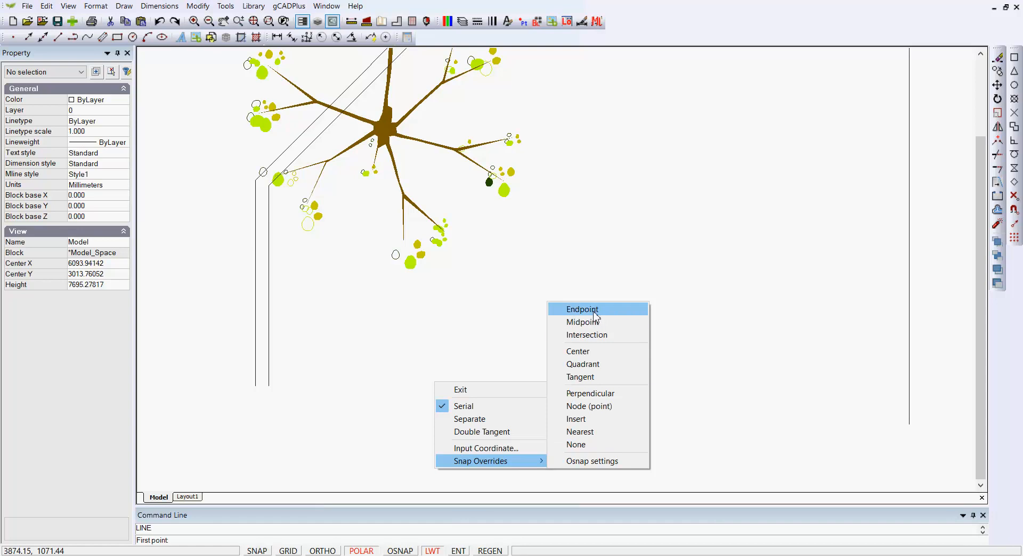
click(621, 308)
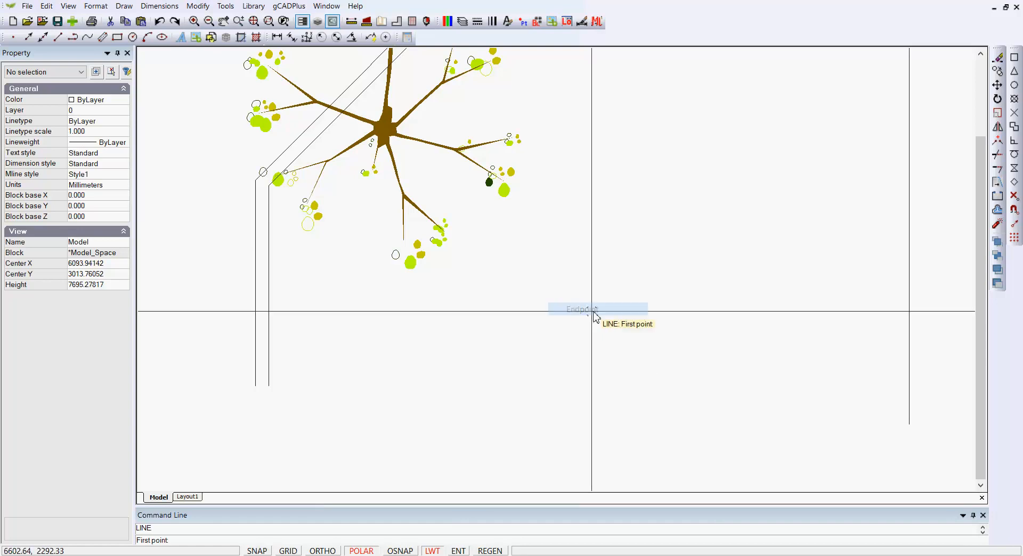
click(256, 388)
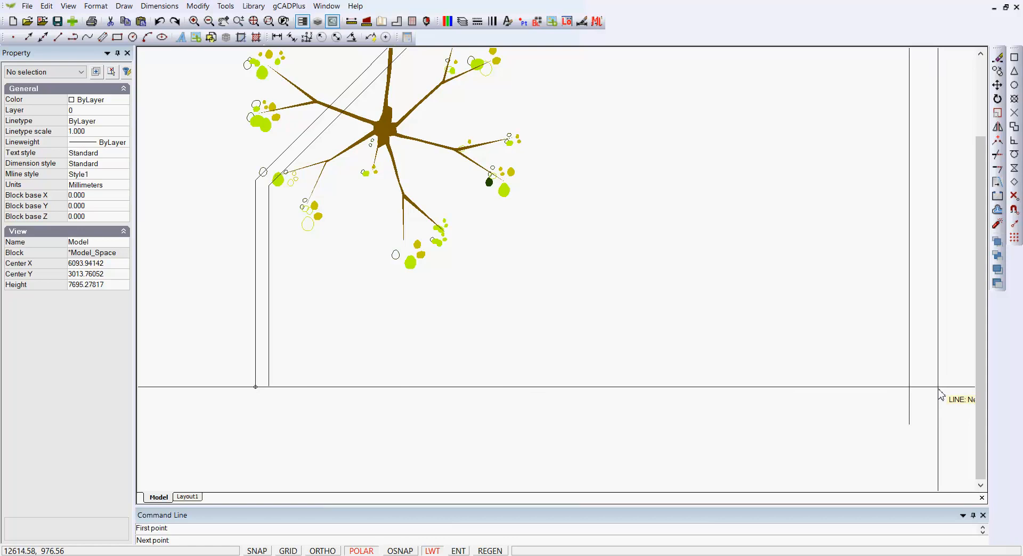
click(938, 387)
right_click(938, 396)
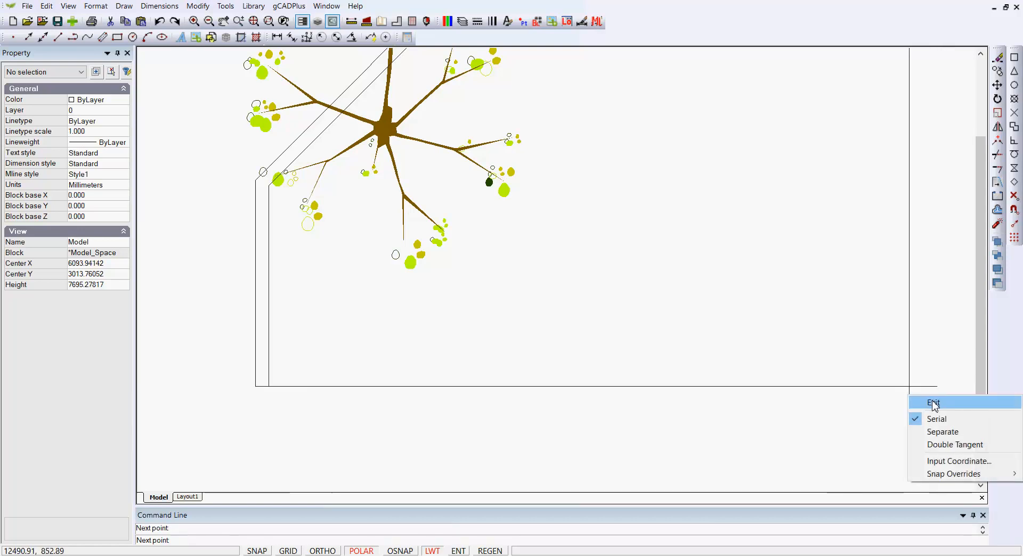
click(933, 401)
Fillet the new horizontal and vertical lines with radius 0 into a sharp lower-right corner
scroll(776, 425, down, 1)
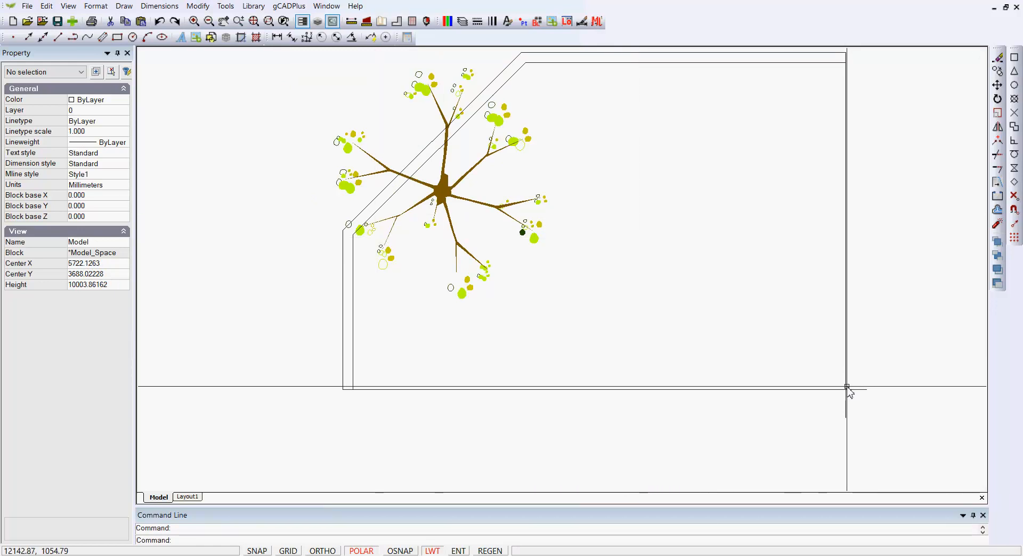
click(206, 8)
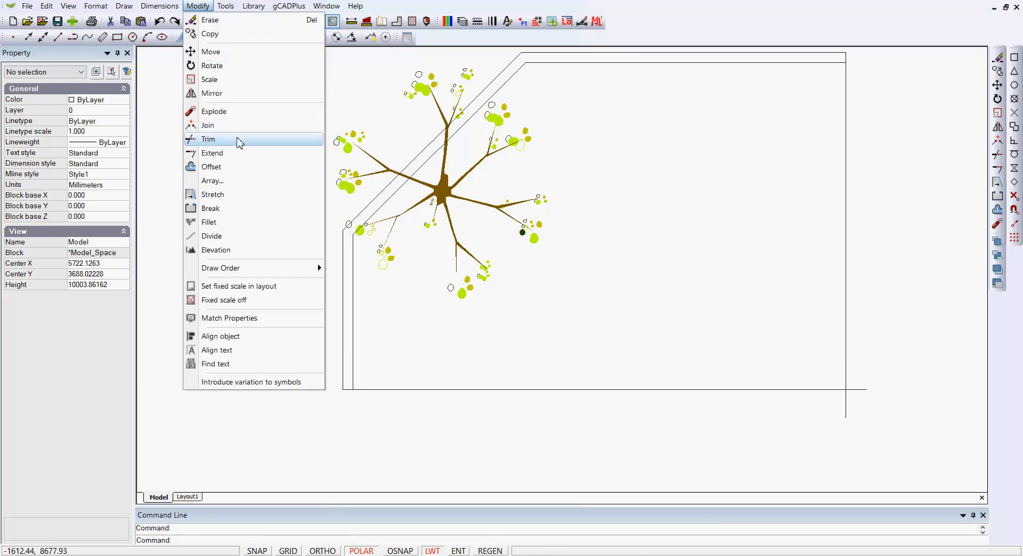
click(228, 224)
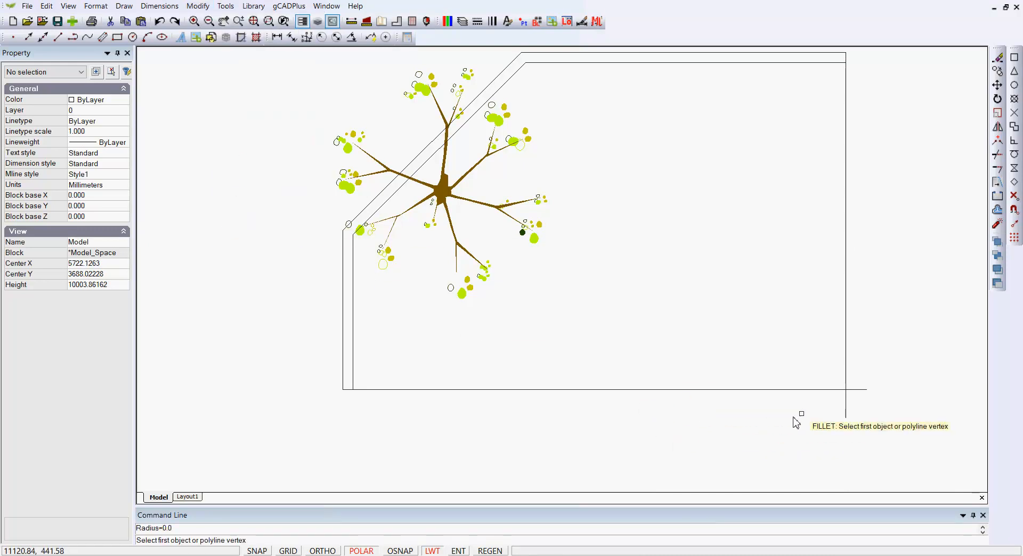
click(840, 390)
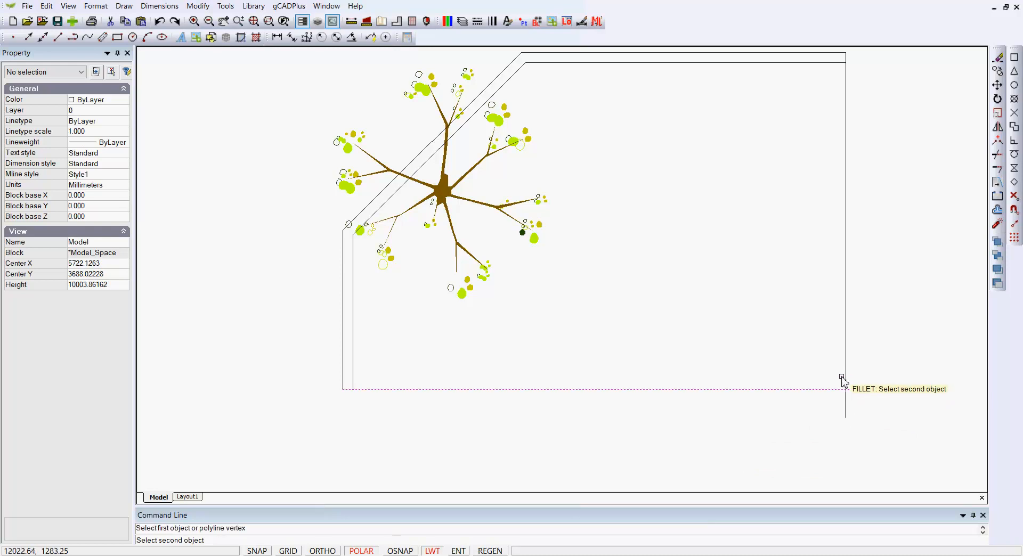
click(846, 377)
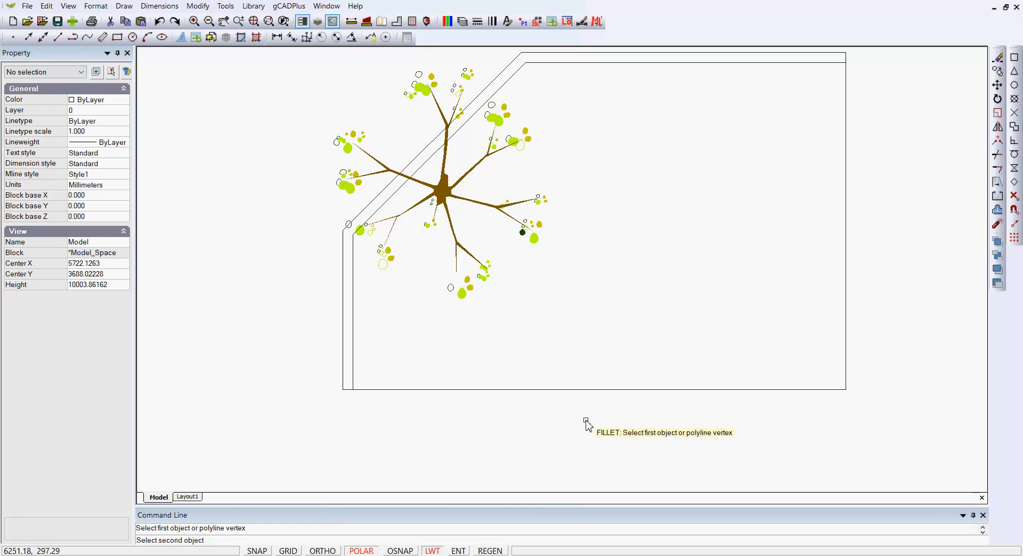
key(Escape)
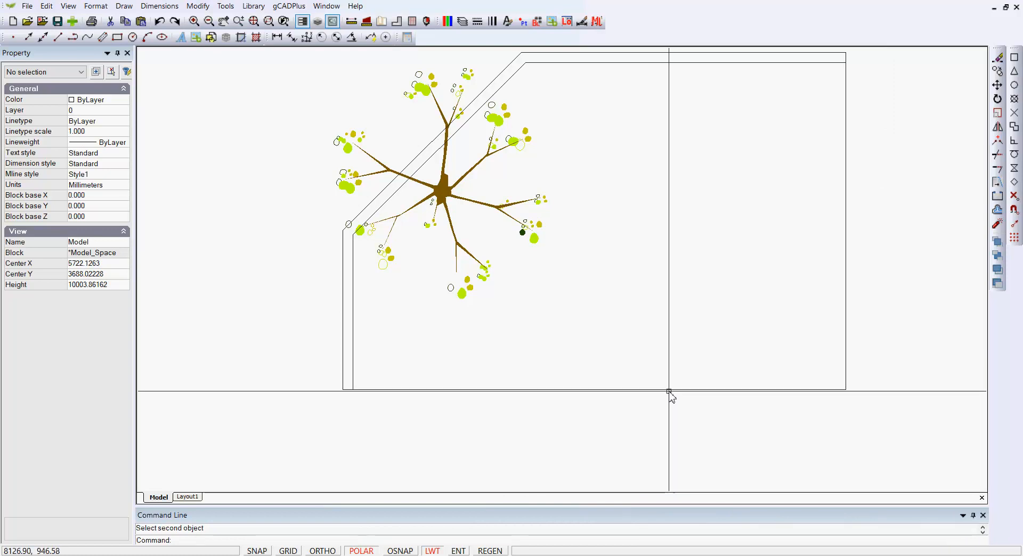
click(669, 391)
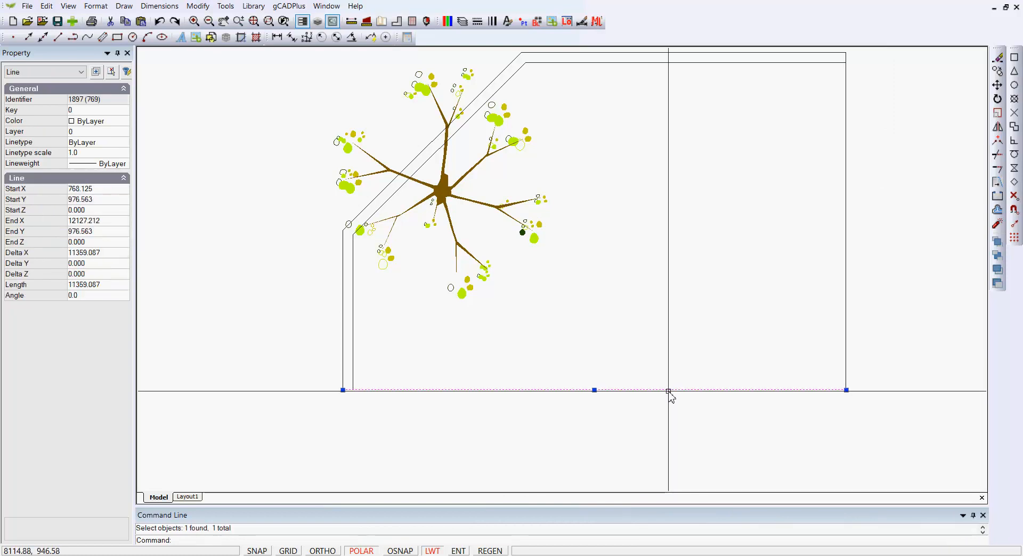
click(846, 302)
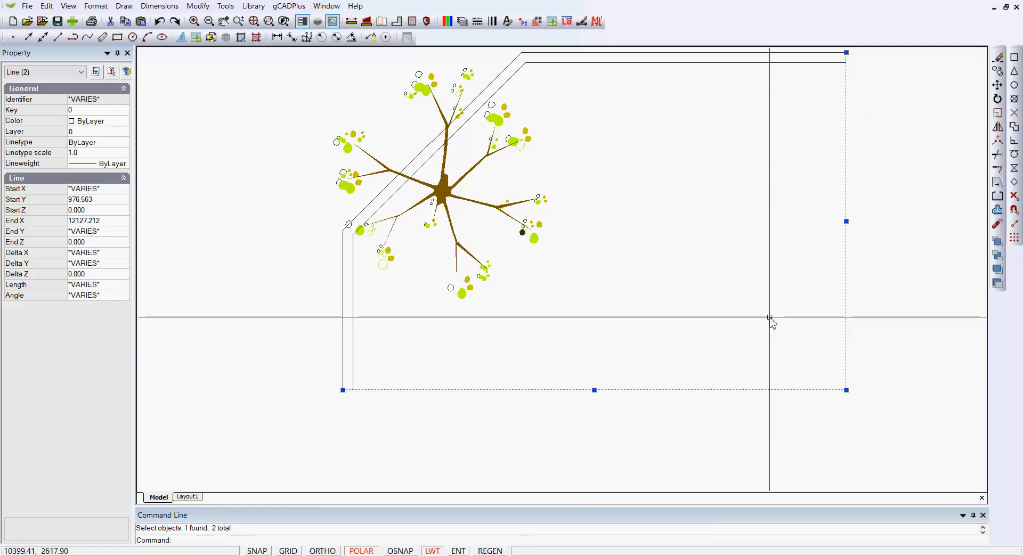
key(Escape)
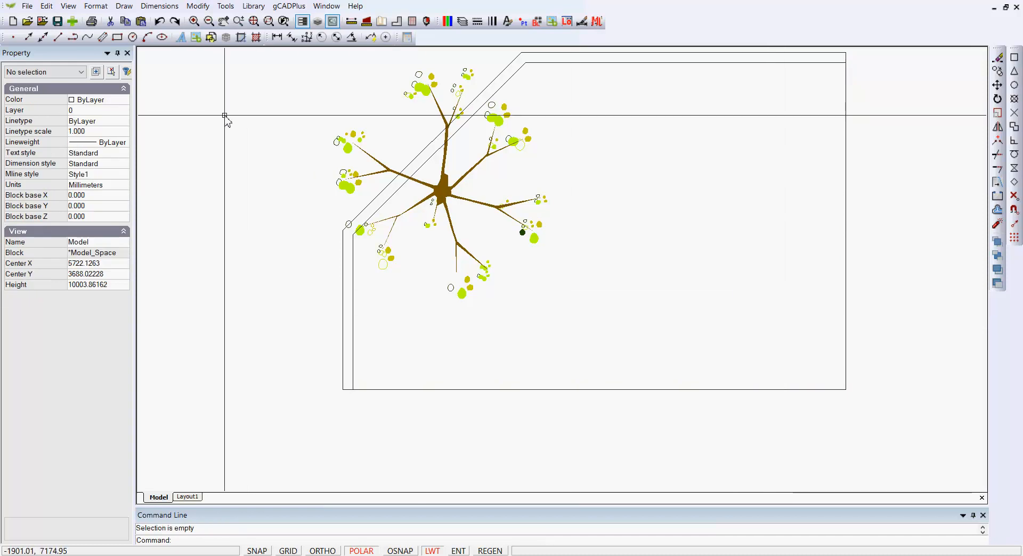
Offset the lower horizontal line outward, below the outline, at a distance of 900 mm
click(203, 11)
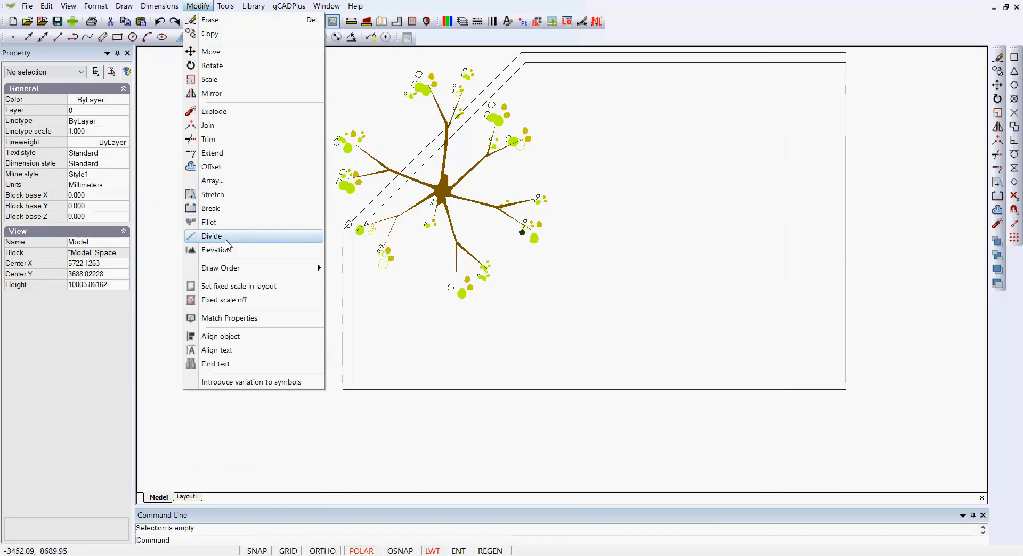
click(212, 167)
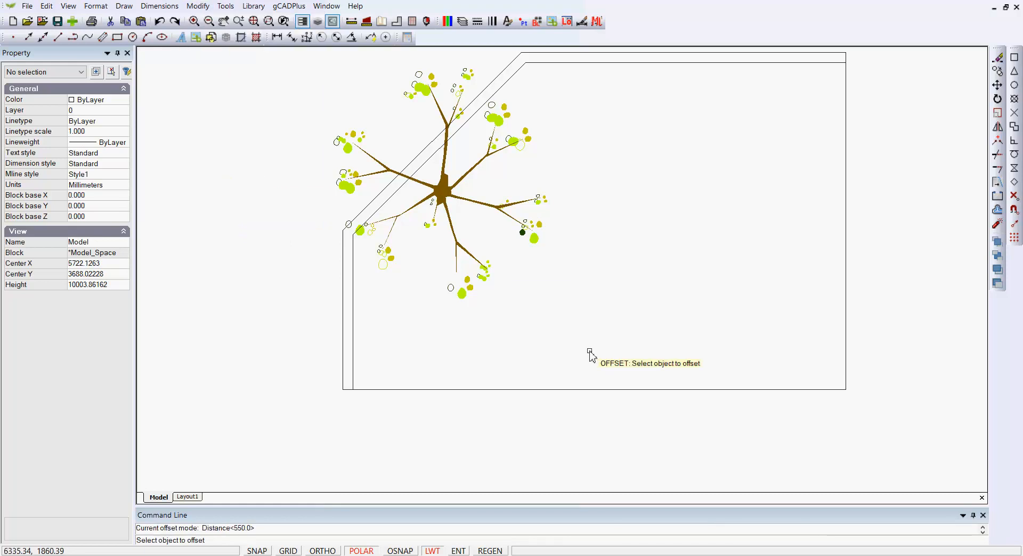
click(688, 389)
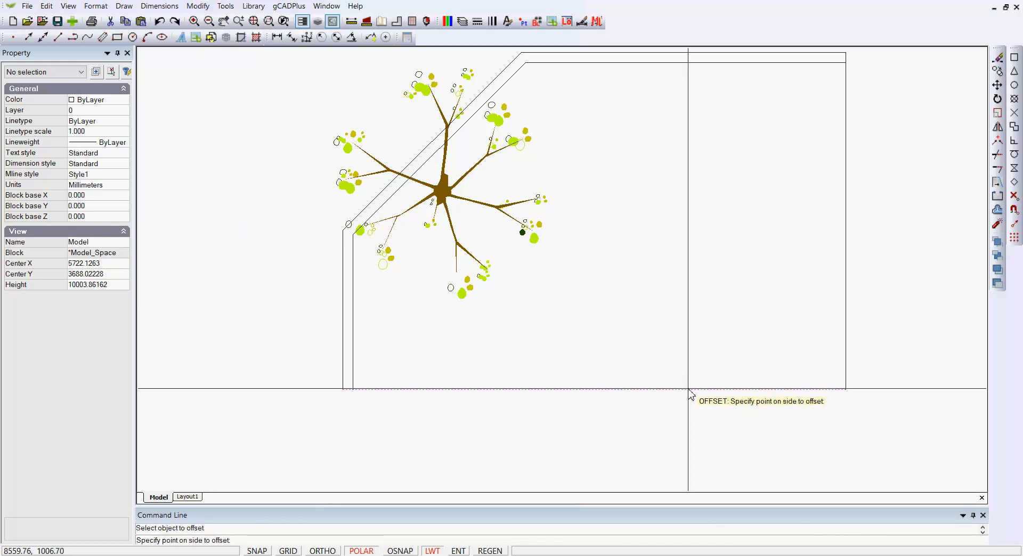
right_click(729, 316)
click(765, 323)
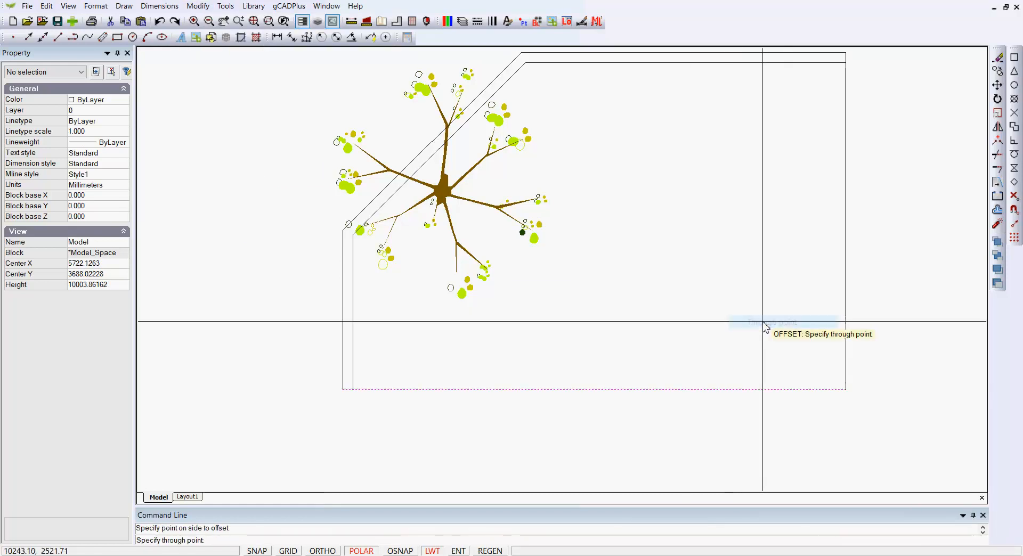
right_click(761, 325)
click(788, 344)
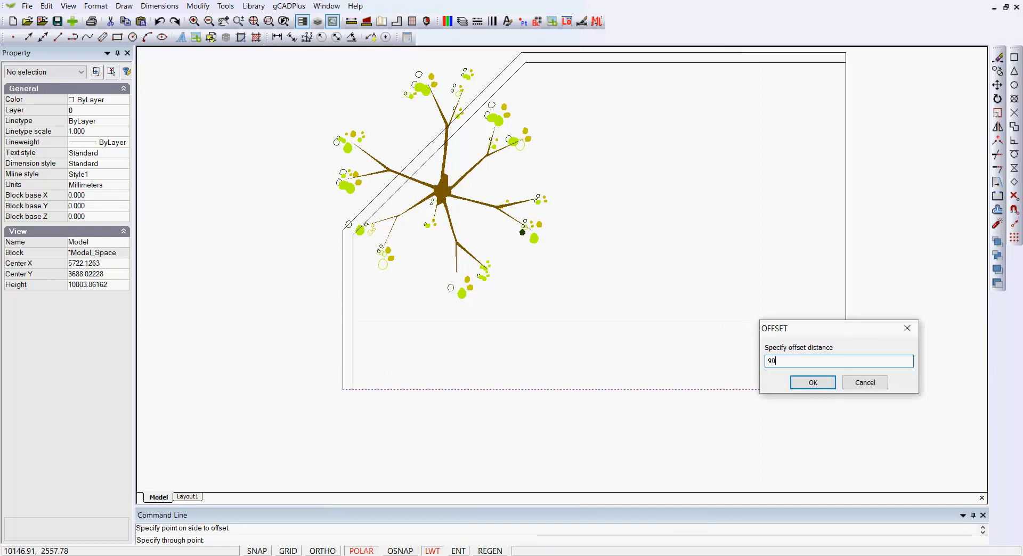
text(900)
click(813, 383)
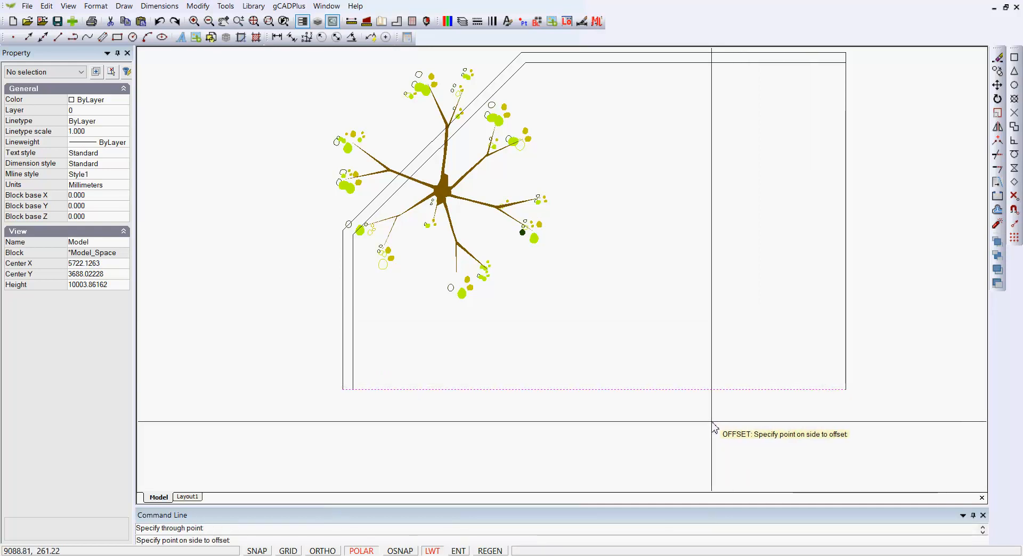
click(712, 425)
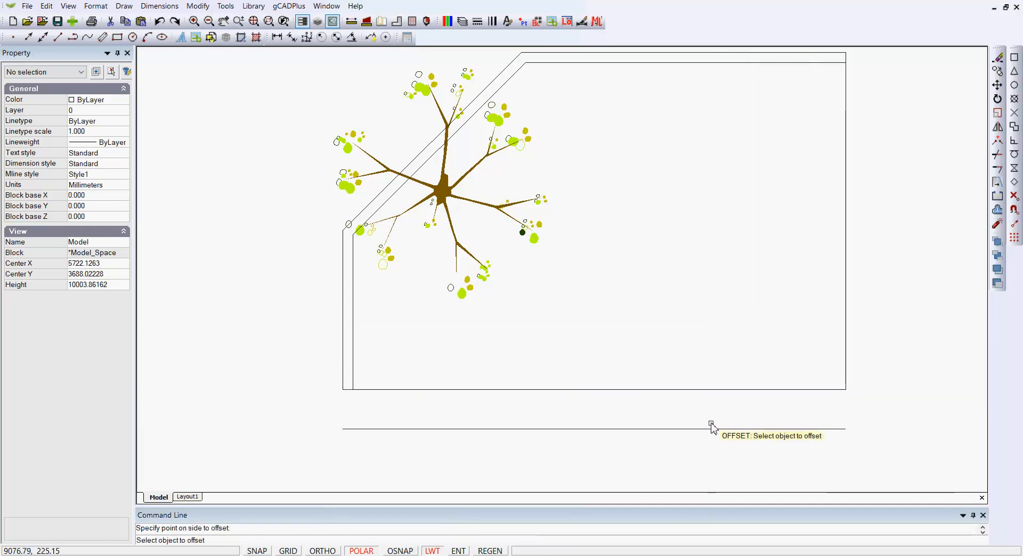
Offset the right vertical line outward by the same 900 mm distance and end the Offset command
click(845, 301)
click(875, 313)
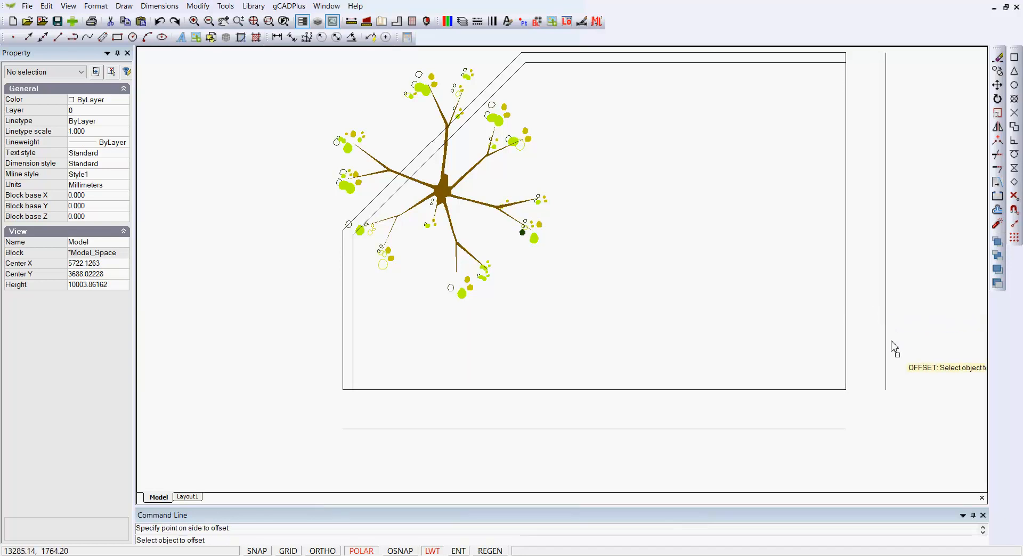
right_click(909, 373)
click(935, 440)
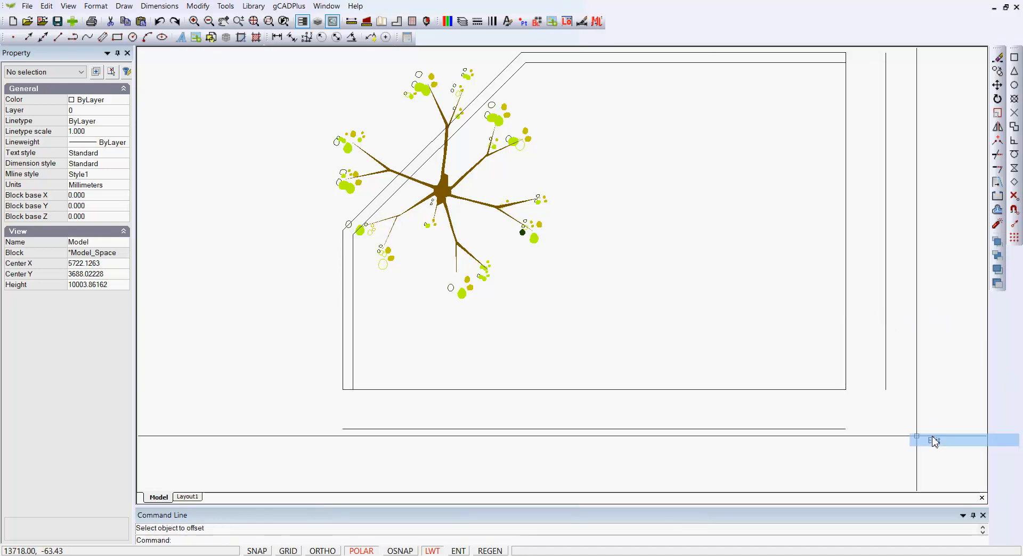
Fillet the lower and right outer offset lines with radius 0 into a sharp corner and end the Fillet command
right_click(763, 336)
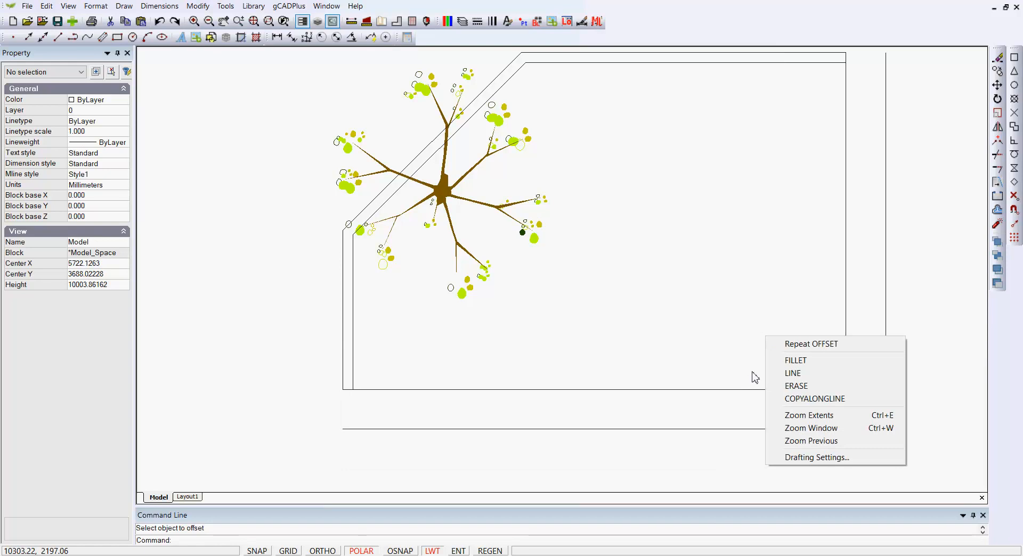
click(796, 360)
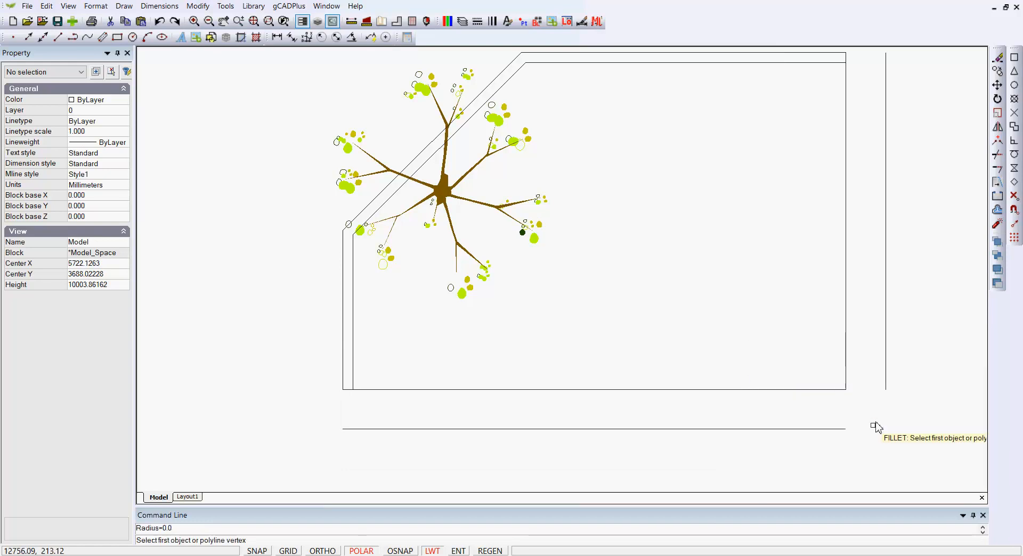
click(842, 429)
click(886, 383)
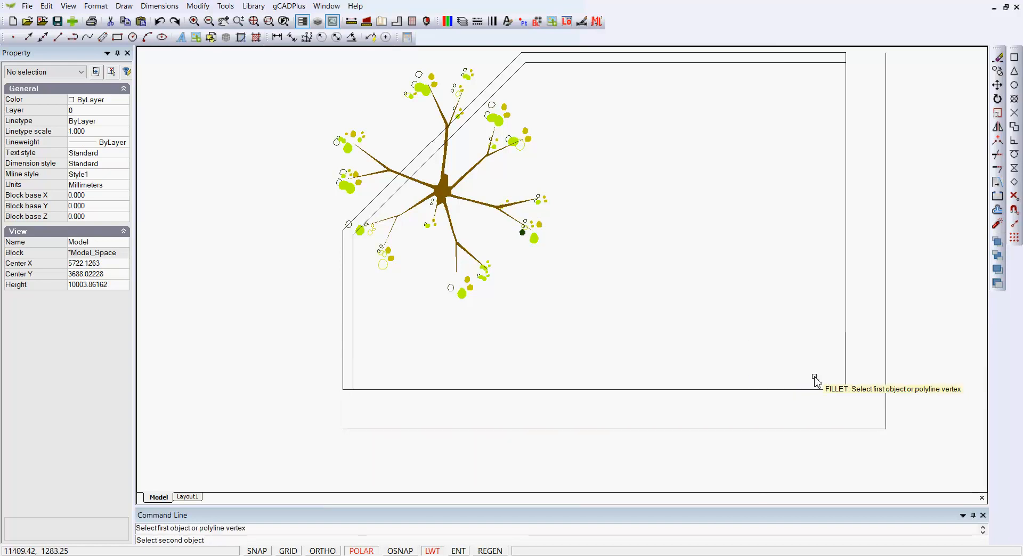
right_click(664, 292)
click(663, 374)
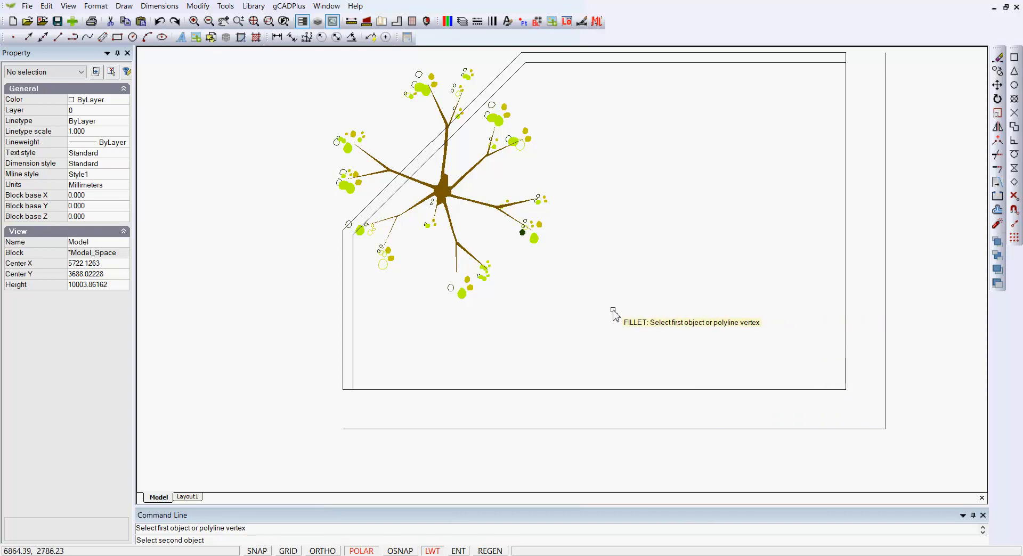
Draw a two-point rectangle about 3403 mm wide and 3932 mm high inside the outline, beside the tree
click(124, 6)
mouse_move(202, 123)
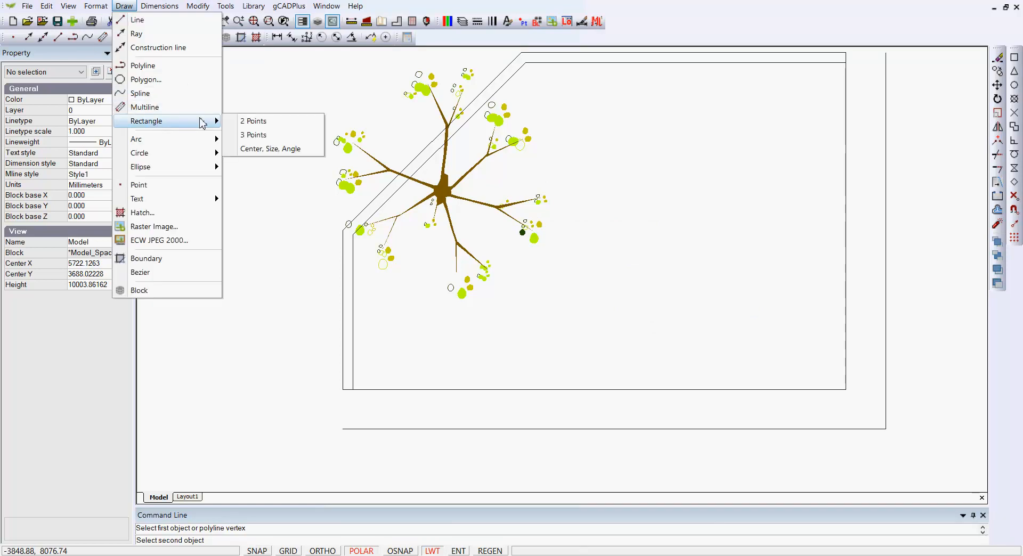
click(278, 128)
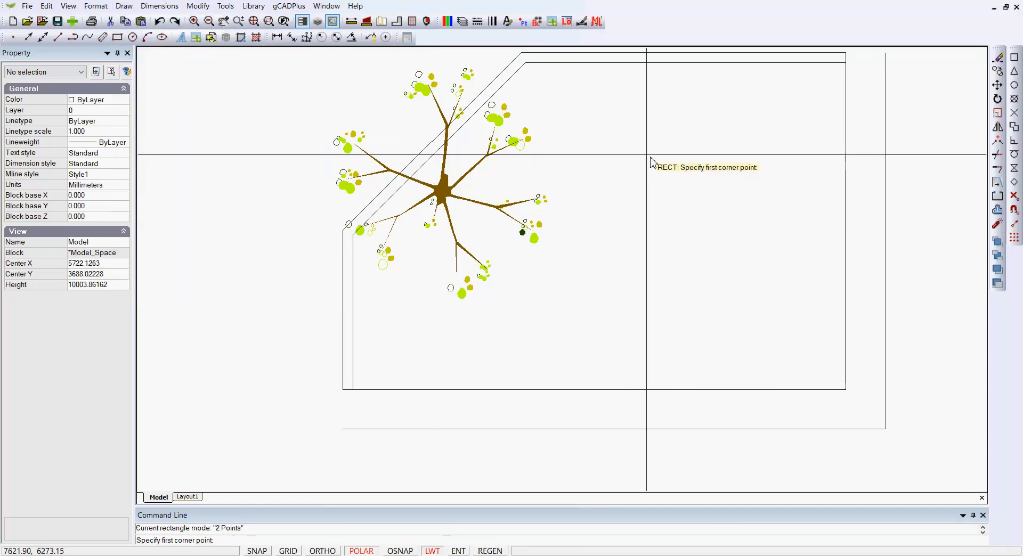
click(546, 149)
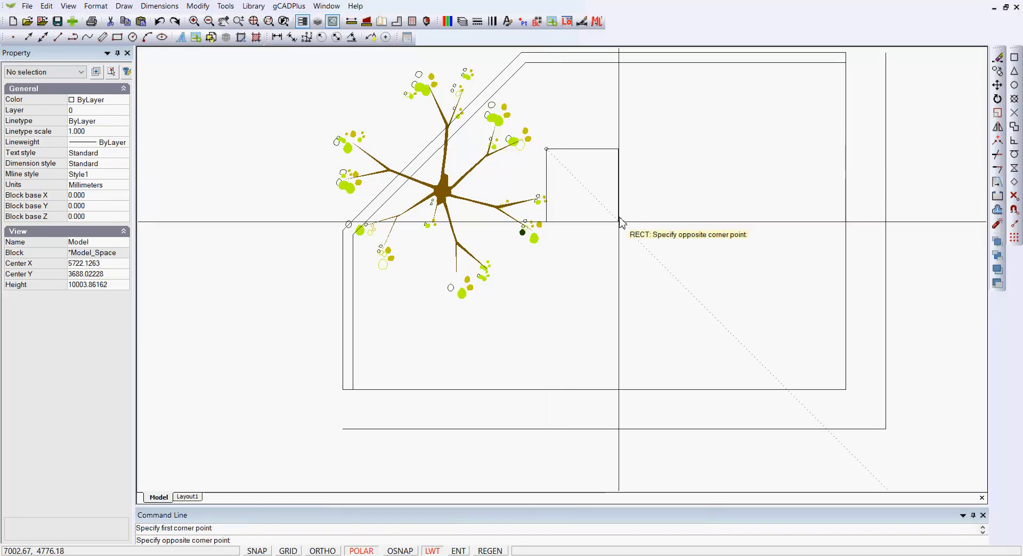
click(697, 322)
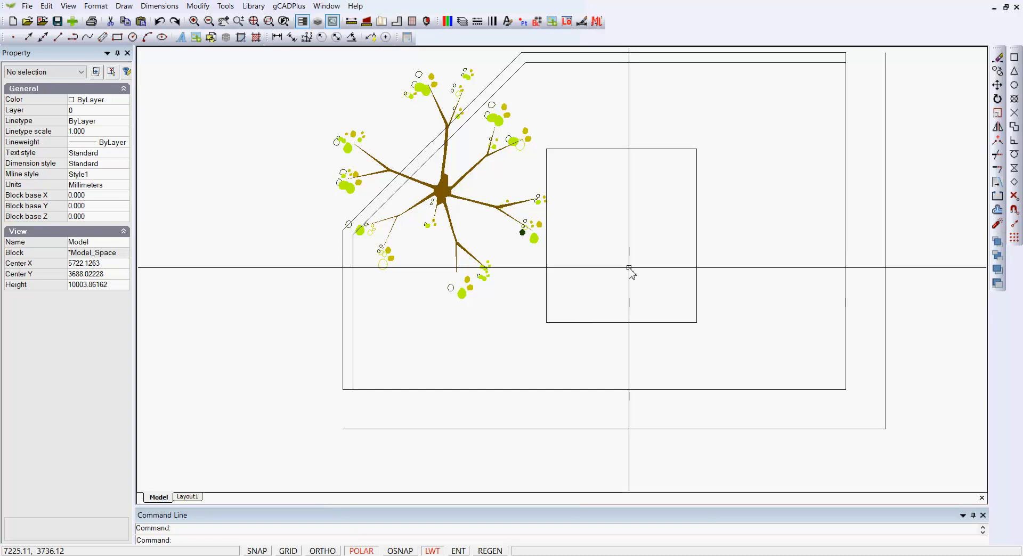
Set the rectangle's width to 4000 mm and its height to 4500 mm, and deselect it
click(604, 150)
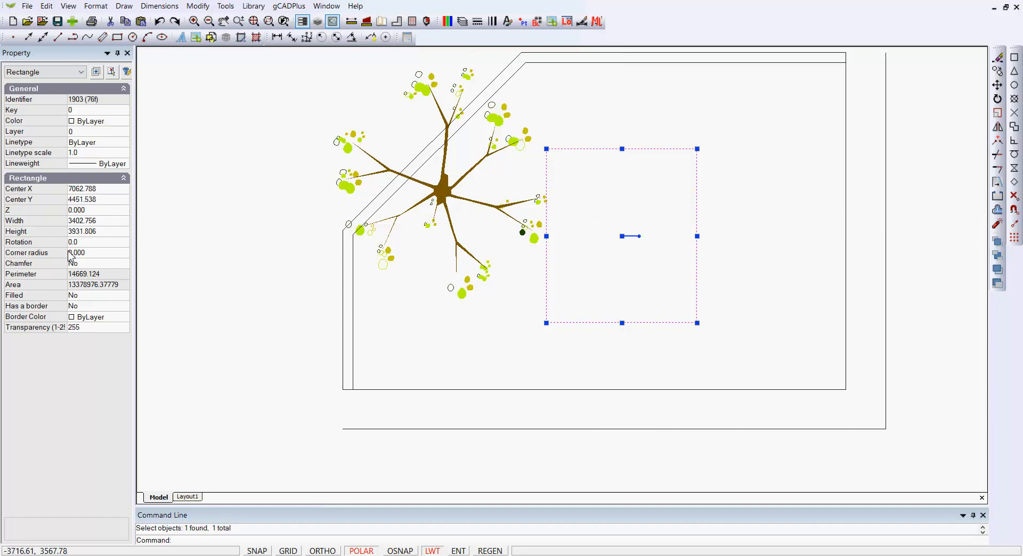
click(104, 221)
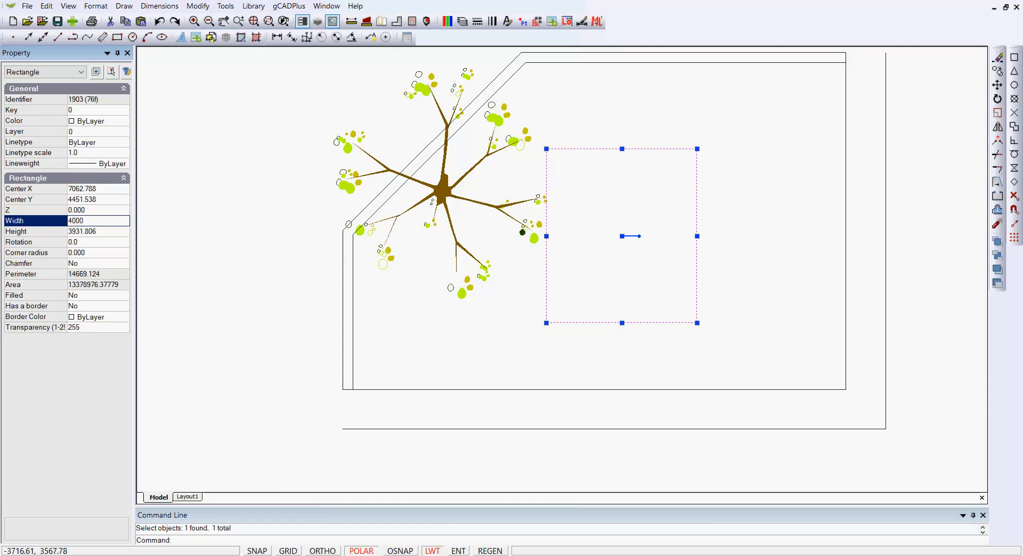
click(101, 232)
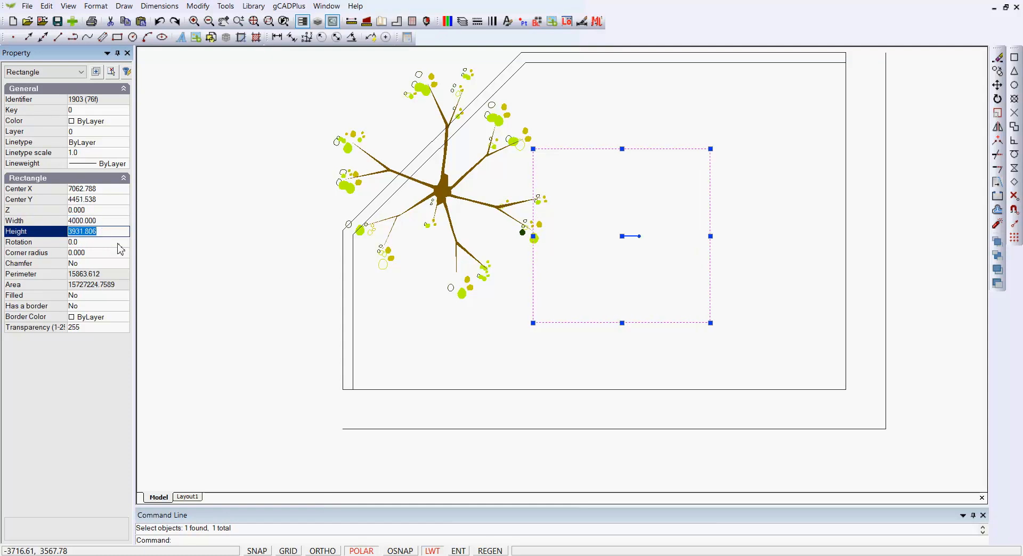
text(4500)
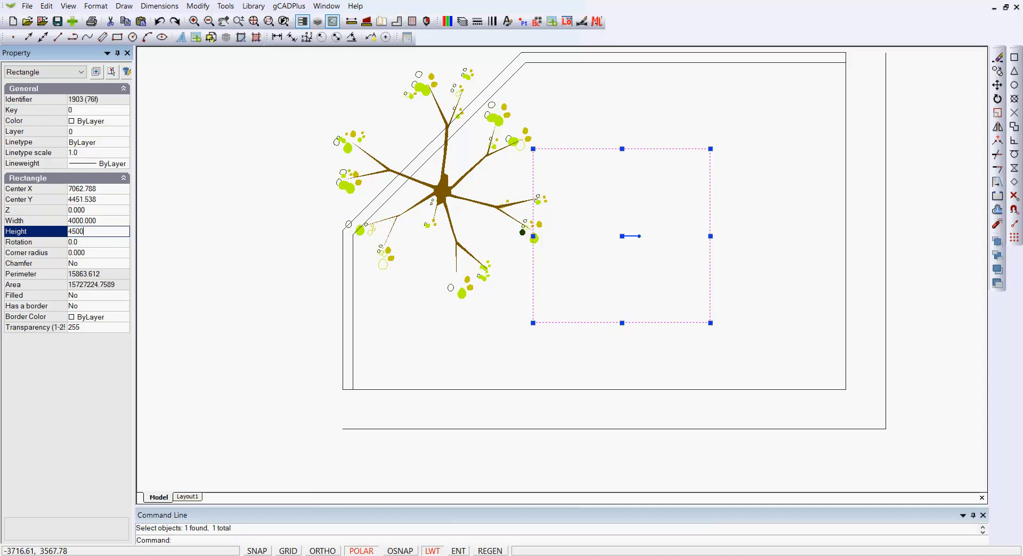
key(Return)
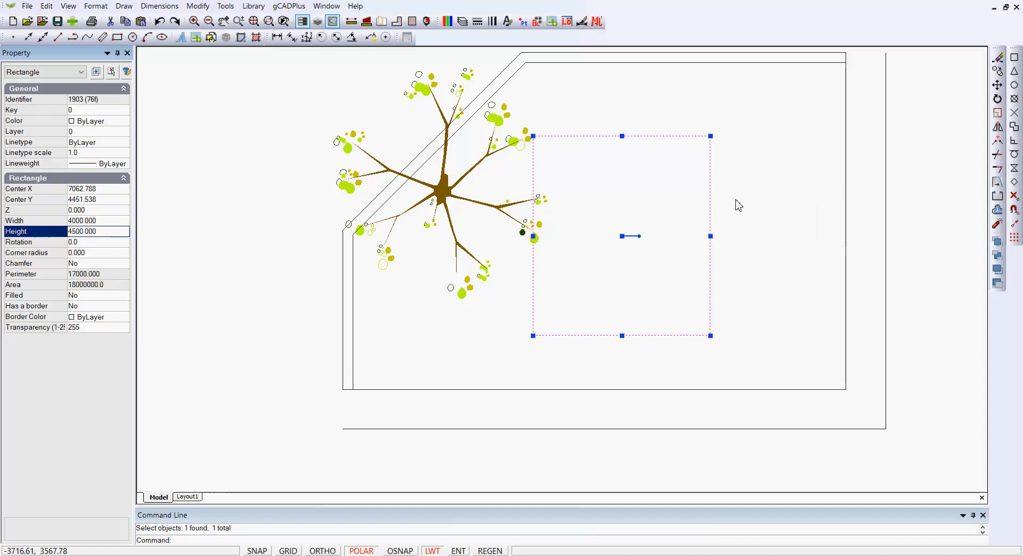
key(Escape)
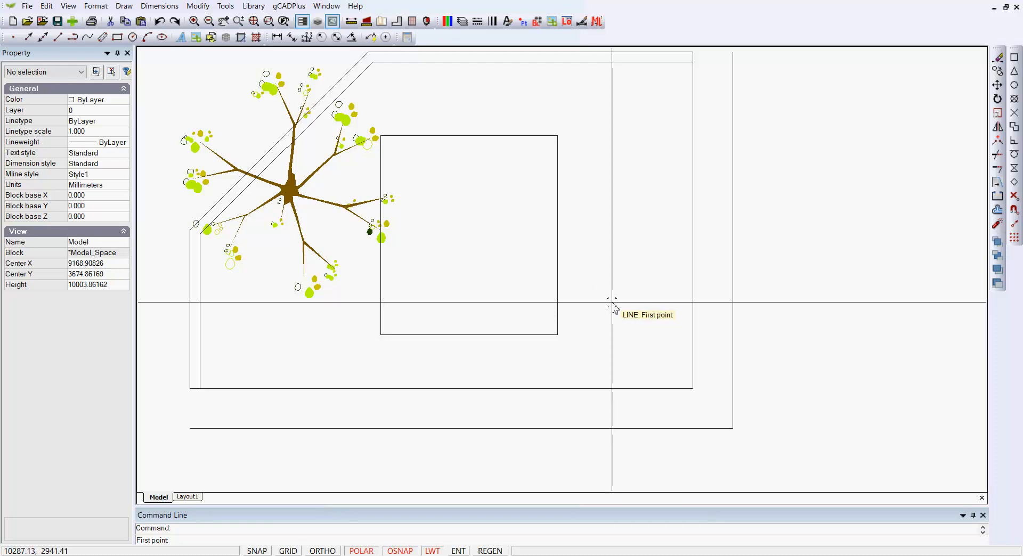
Draw connected lines from the lower part of the rectangle's right edge: 1000 mm horizontally outward, and 1500 mm diagonally down at 315°
key(Escape)
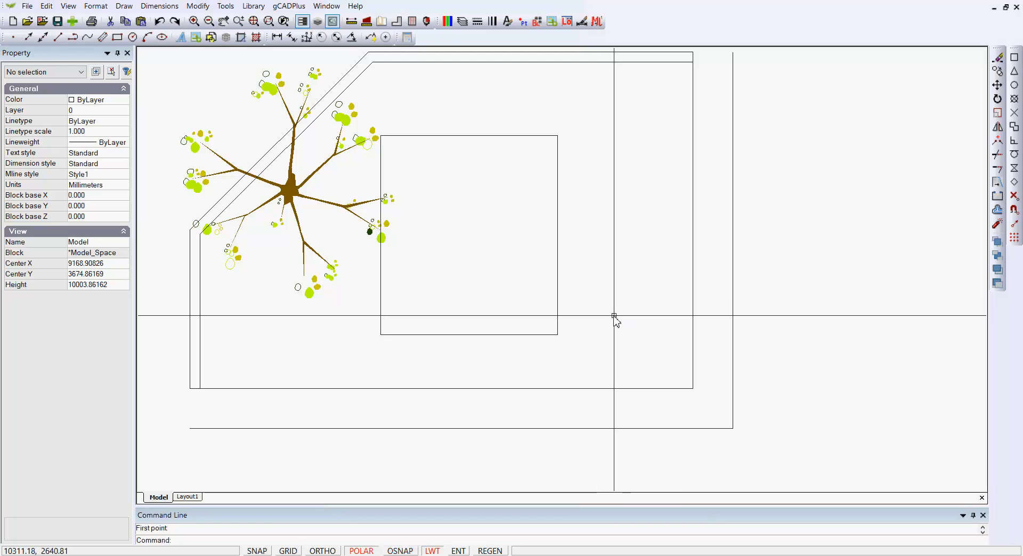
right_click(607, 288)
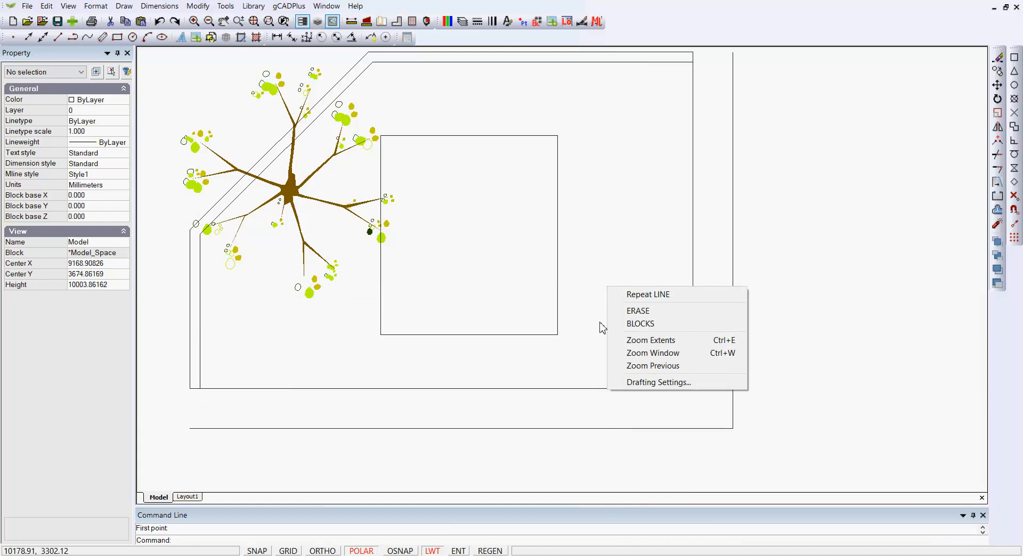
click(650, 300)
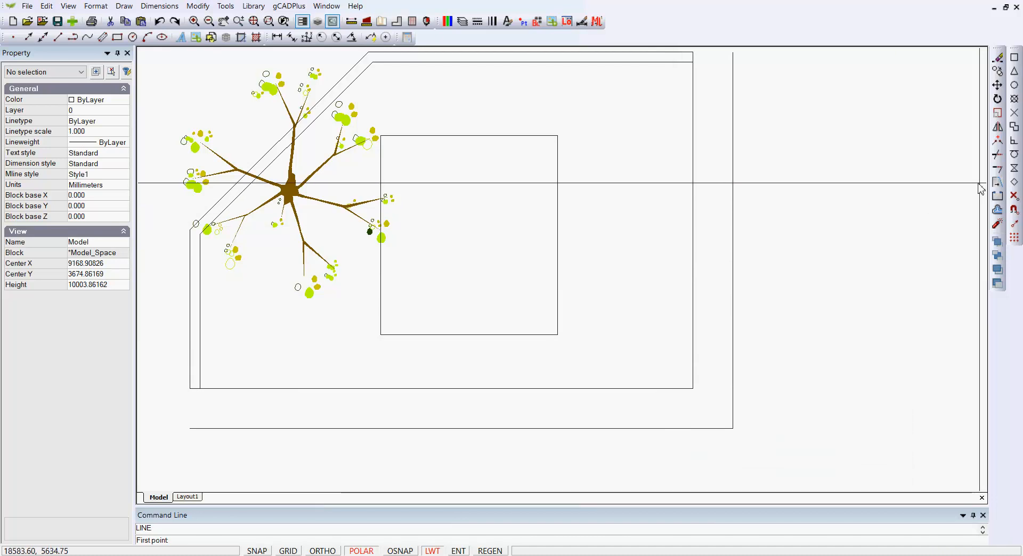
key(F3)
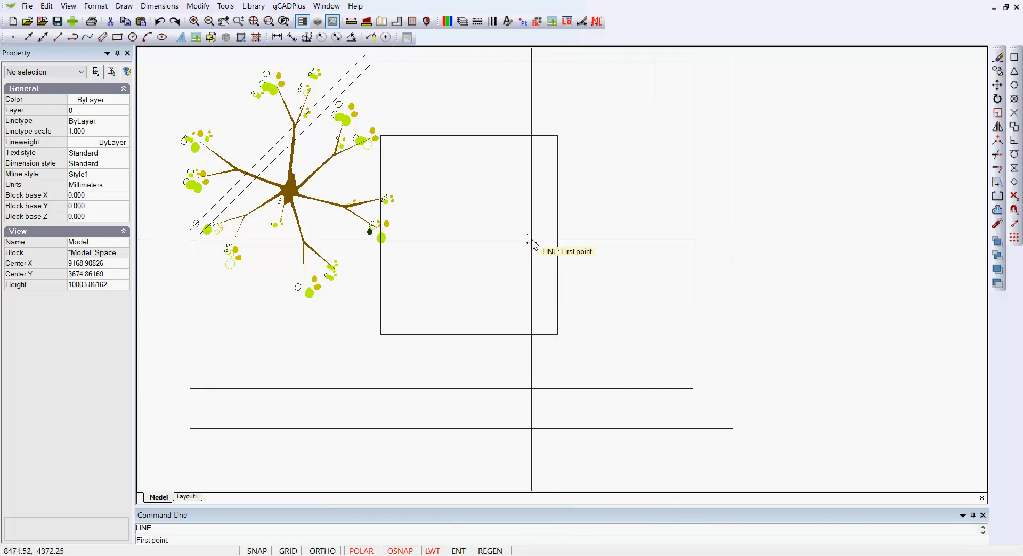
click(558, 272)
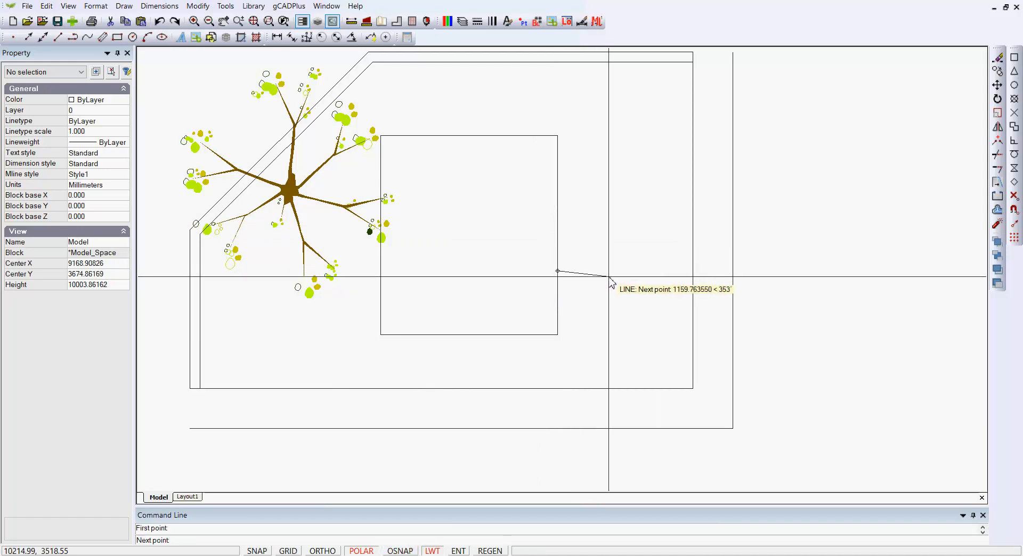
scroll(602, 269, up, 2)
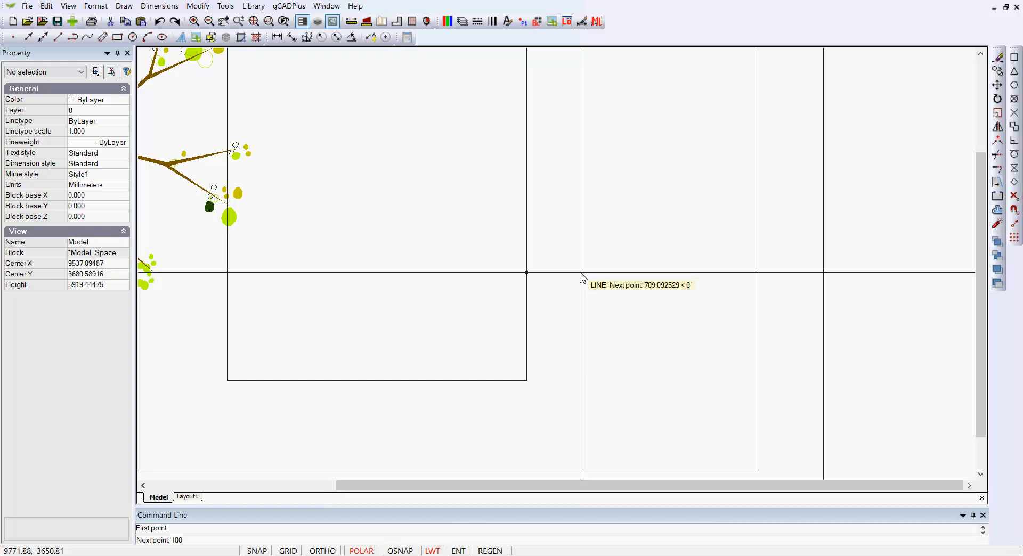
key(Return)
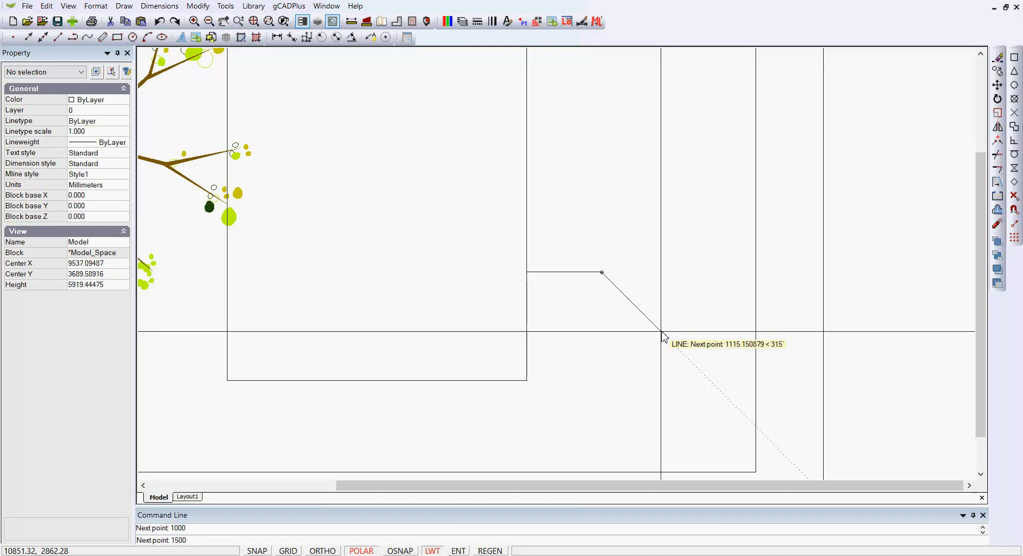
key(Return)
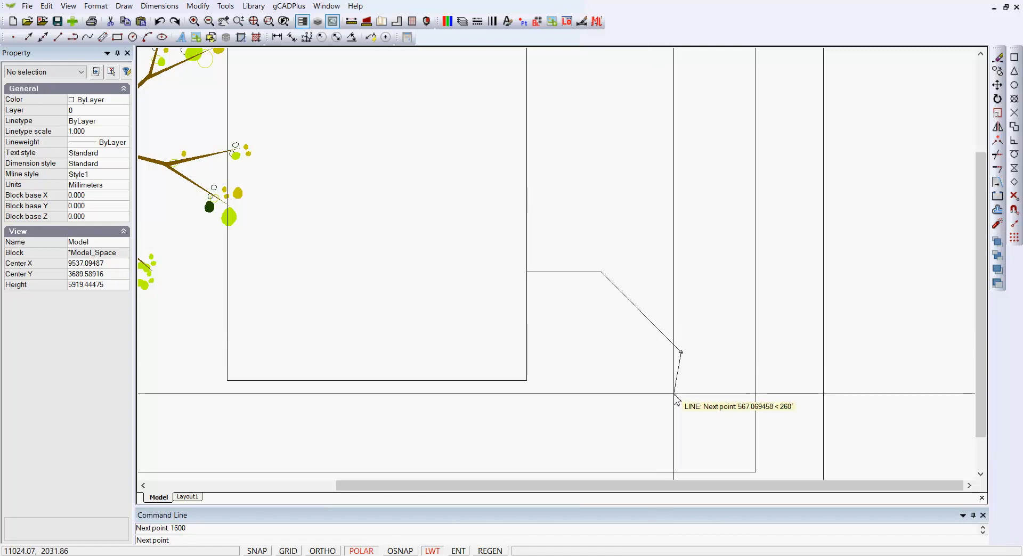
Continue the line chain straight down to the lower boundary line, snapped with Perpendicular, and end the Line command
right_click(687, 411)
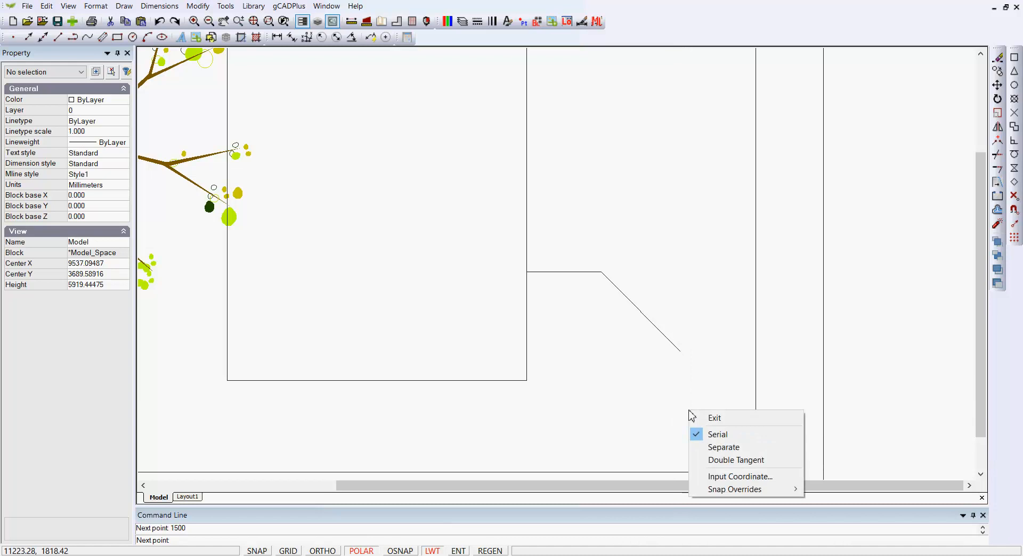
mouse_move(762, 500)
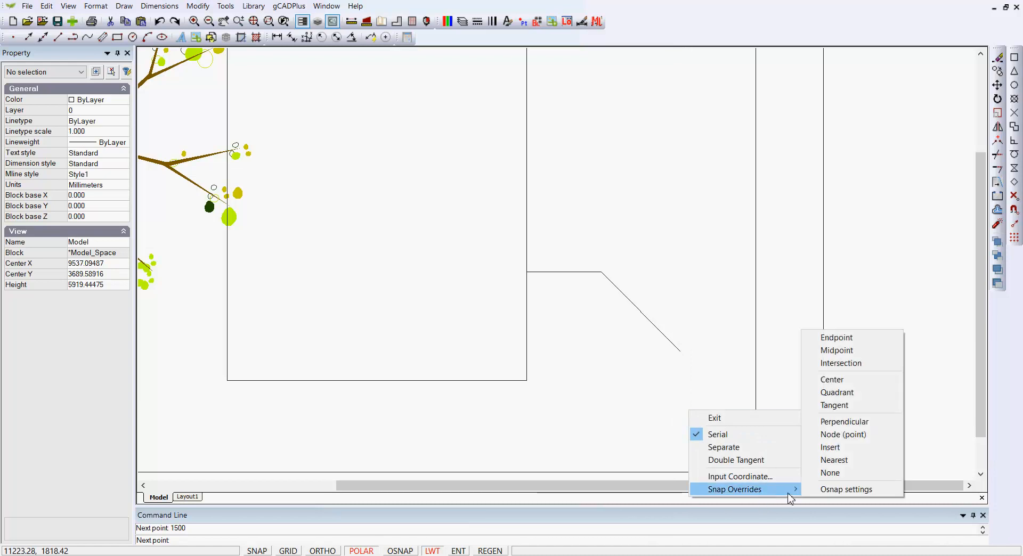
click(859, 425)
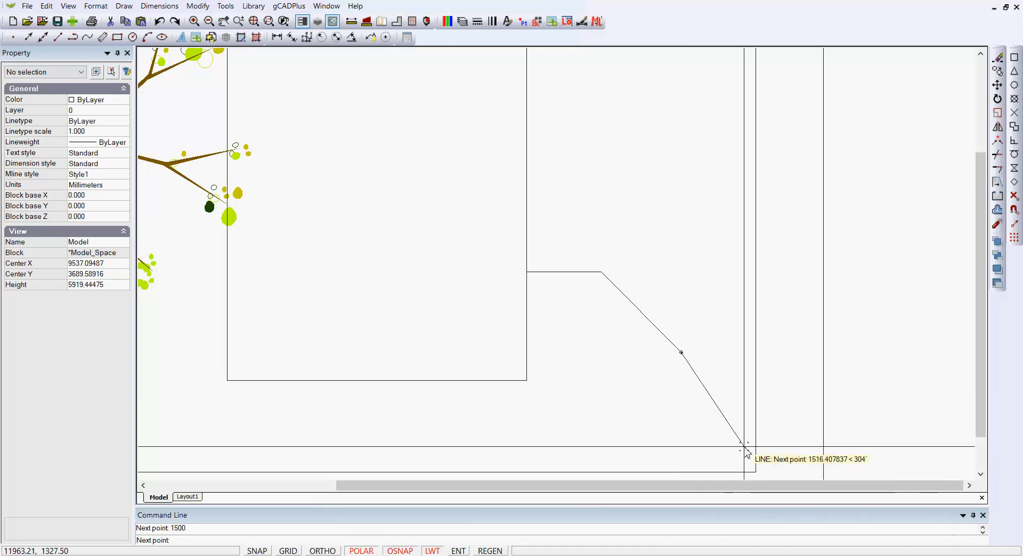
click(695, 475)
right_click(714, 429)
click(725, 435)
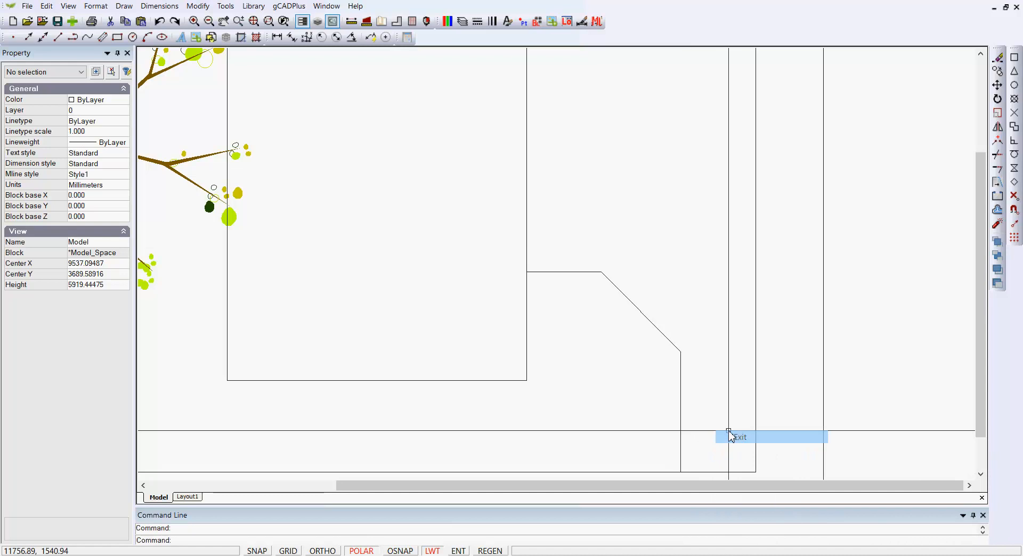
Join the vertical, diagonal and horizontal path lines beside the rectangle into one object
click(680, 423)
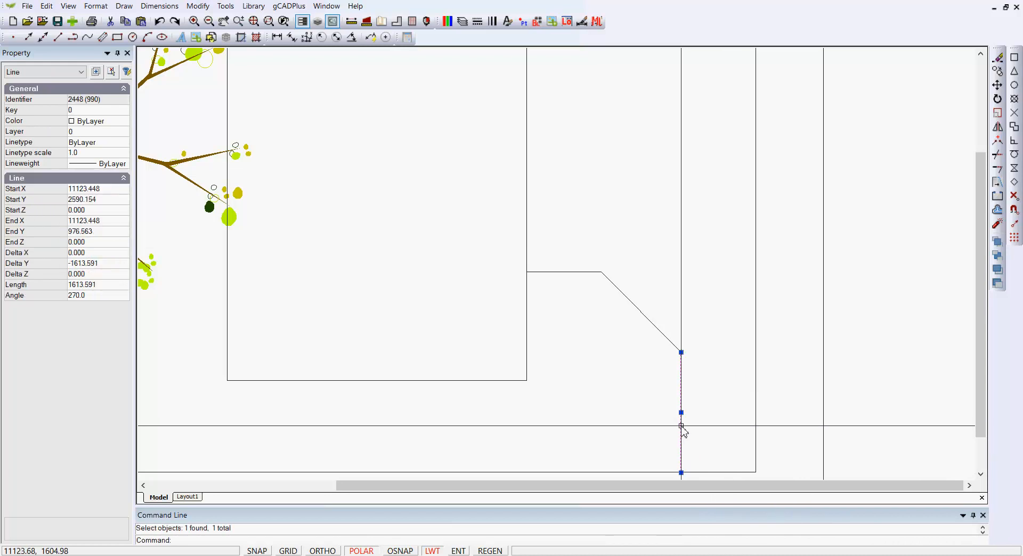
click(653, 325)
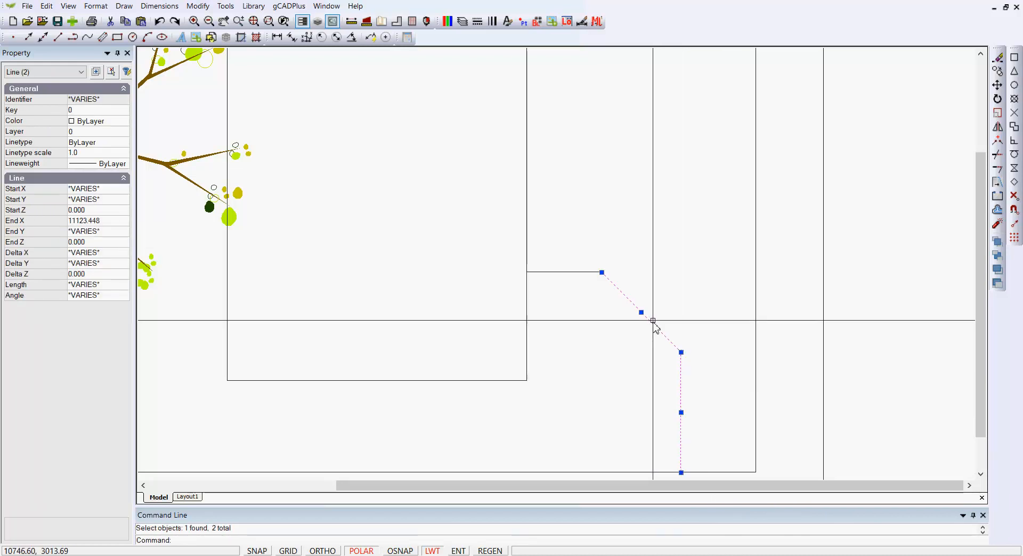
click(580, 273)
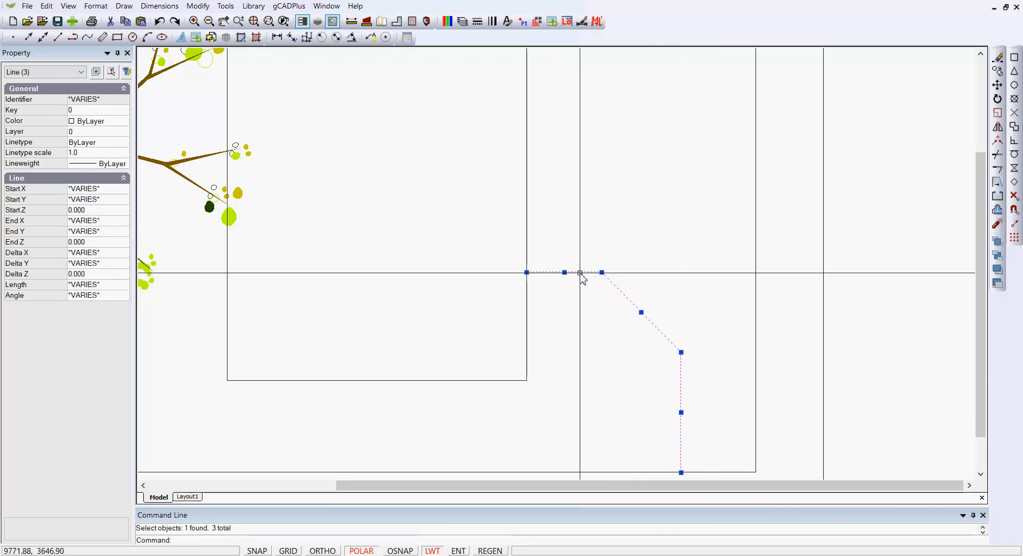
right_click(650, 236)
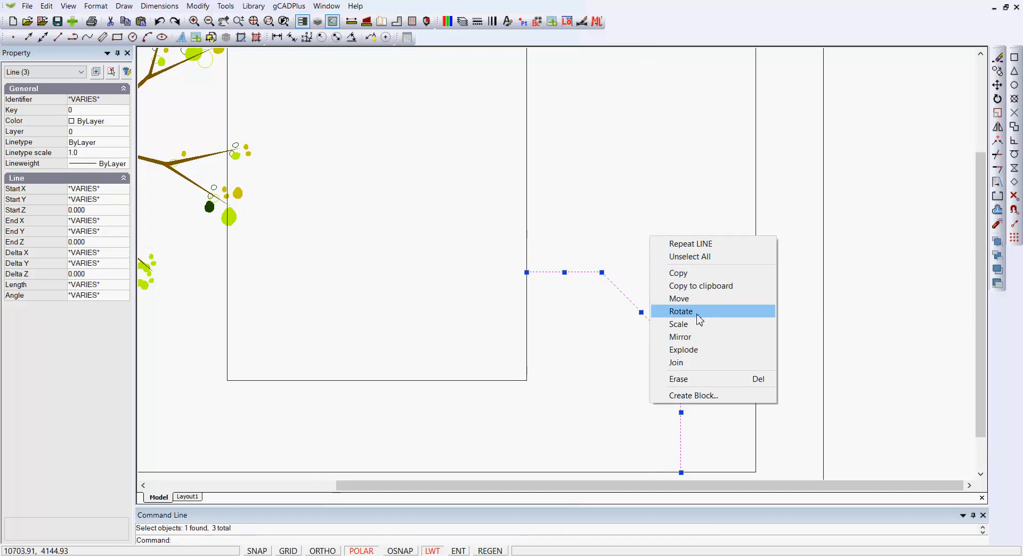
click(676, 362)
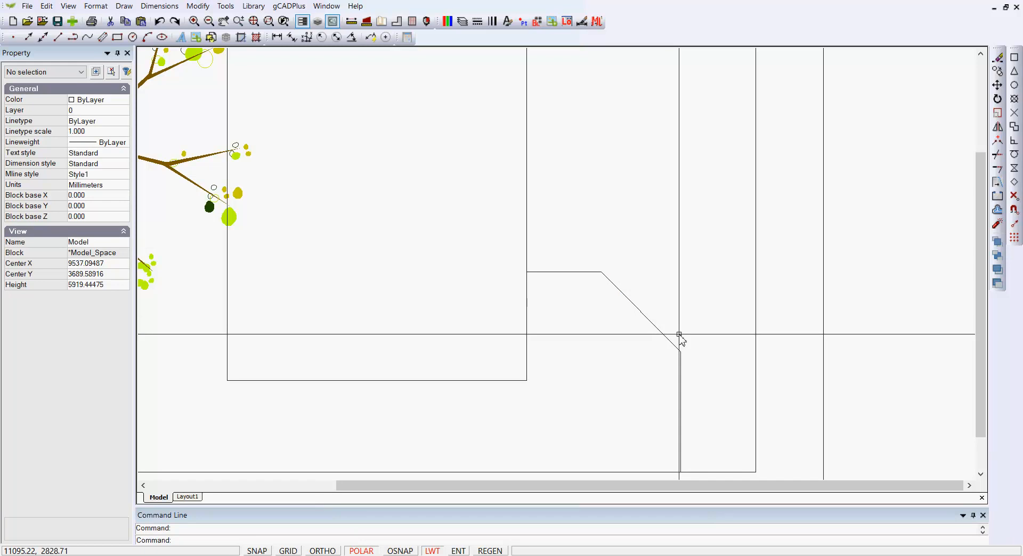
Offset the joined path line by a distance of 450 mm to its outer side, away from the rectangle
click(197, 8)
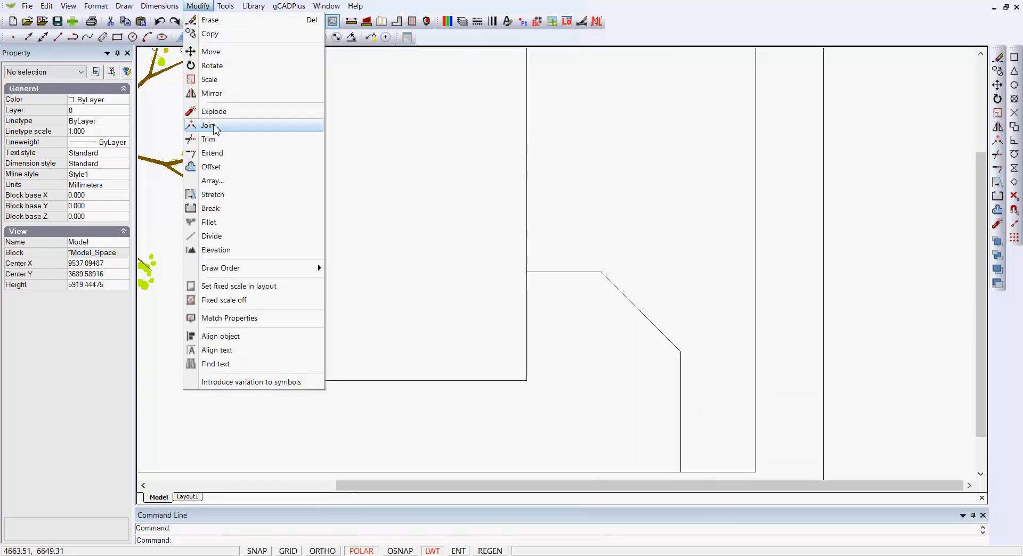
click(211, 167)
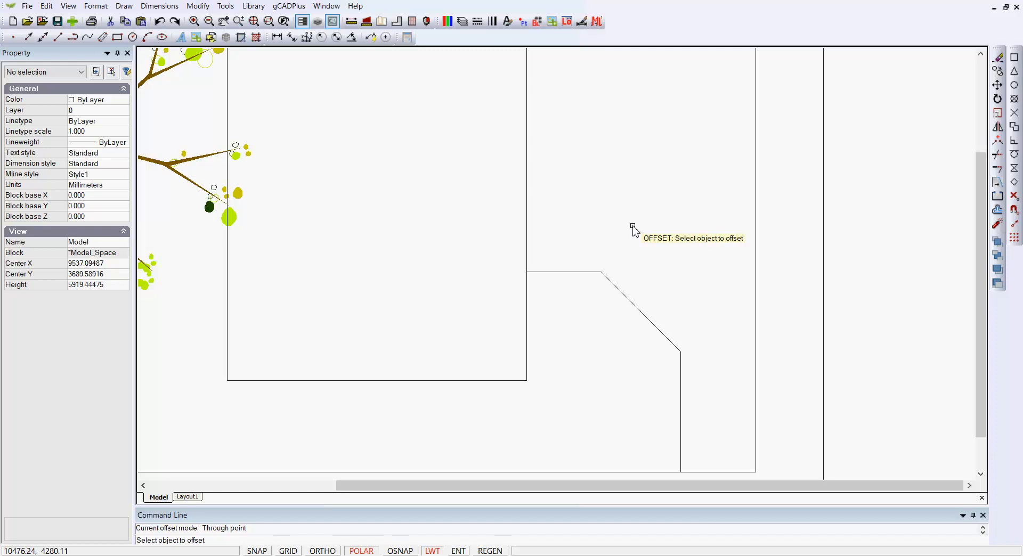
click(643, 315)
right_click(660, 274)
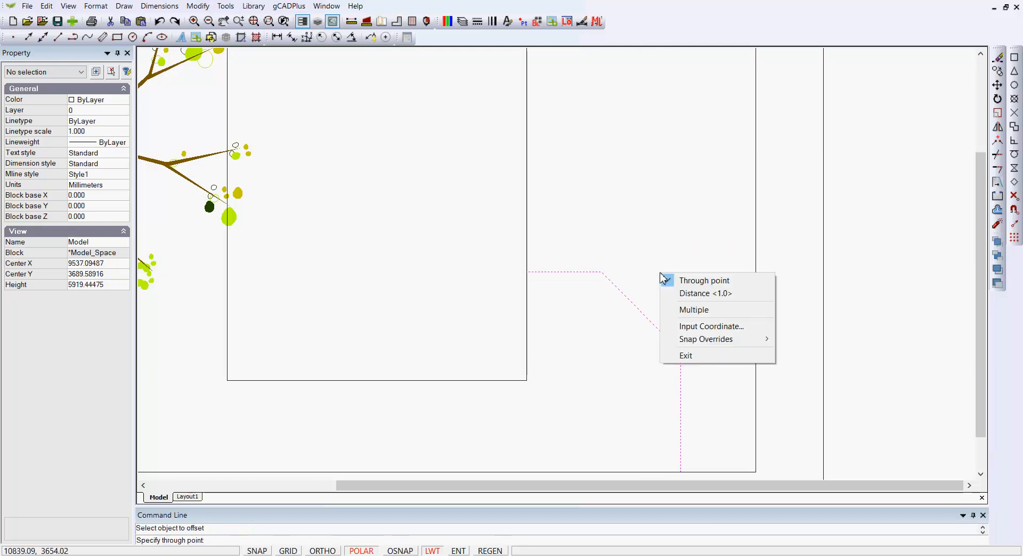
click(687, 294)
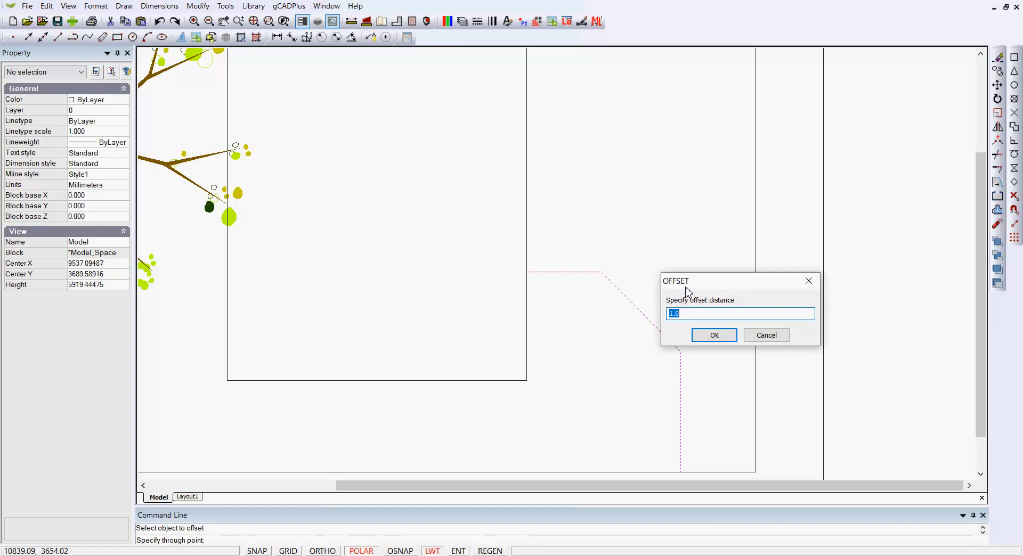
text(450)
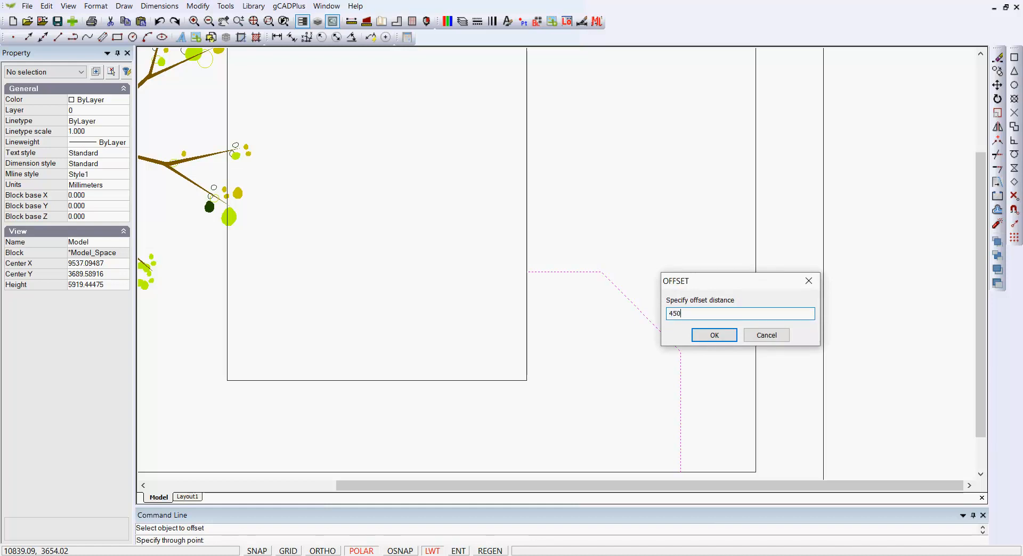
click(710, 335)
click(709, 344)
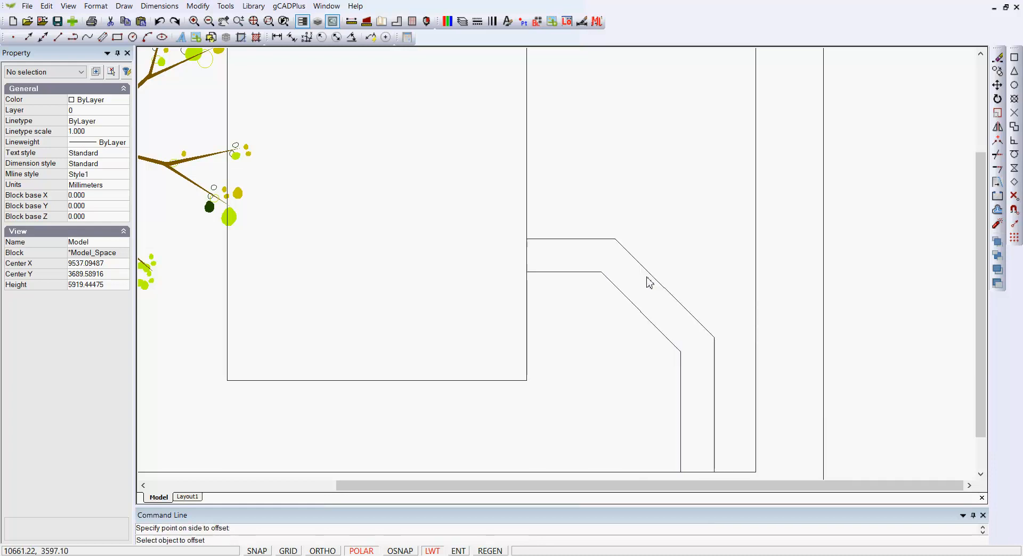
Offset the original path line 450 mm to its inner side as well, and end the Offset command
click(657, 331)
click(633, 352)
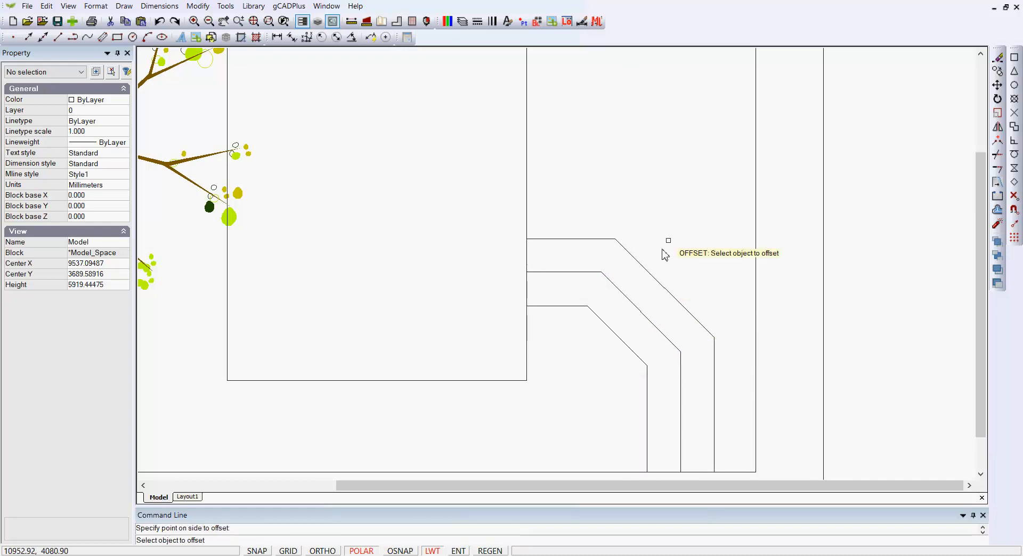
right_click(700, 188)
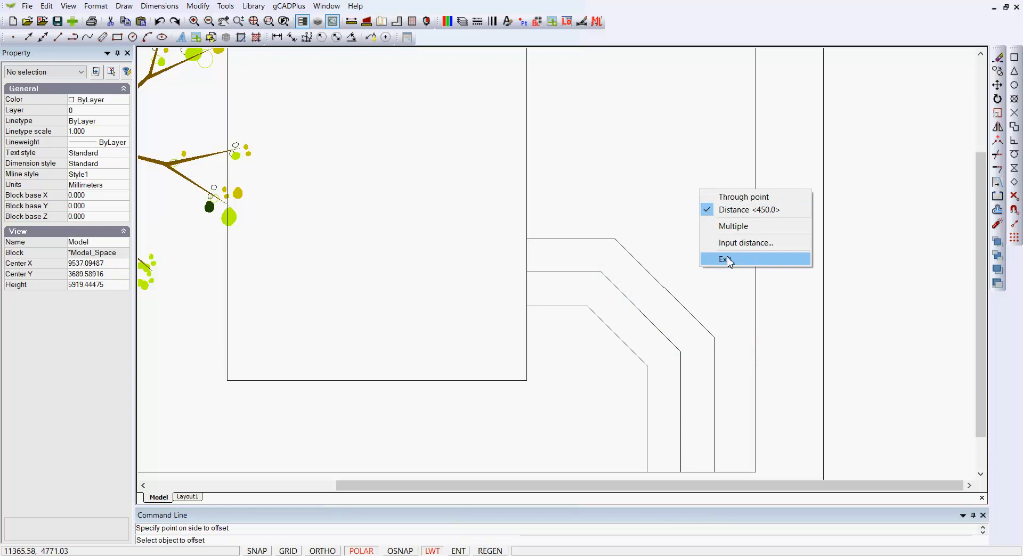
Delete the original centre line of the path, keeping the two offset edges
click(646, 326)
click(651, 323)
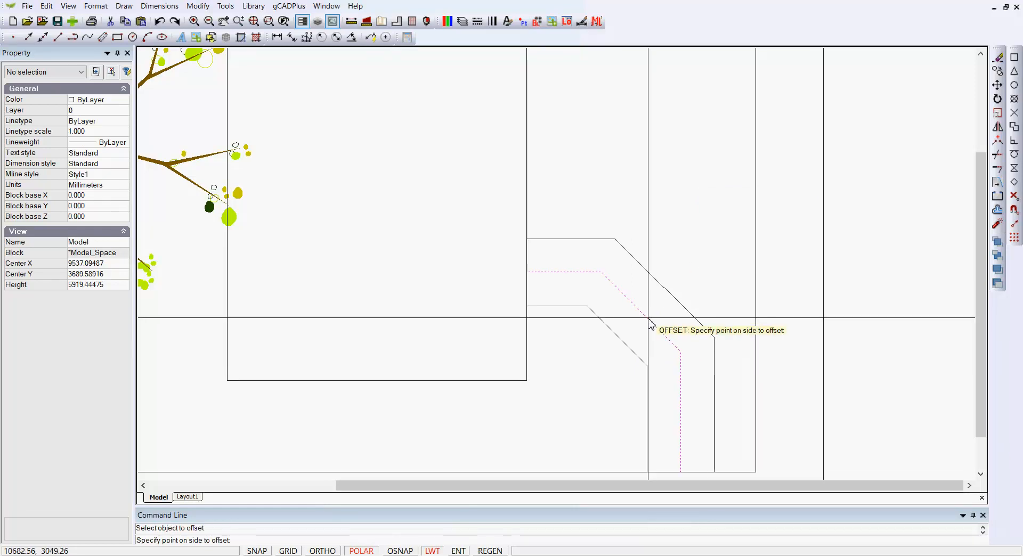
key(Escape)
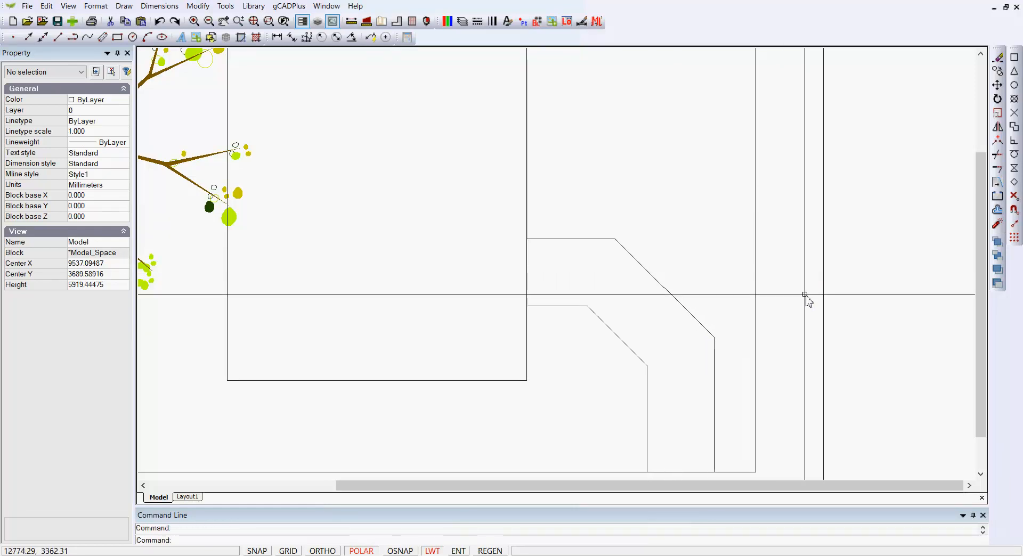
Delete the tree symbol that overlaps the diagonal boundary and the rectangle
scroll(655, 341, down, 1)
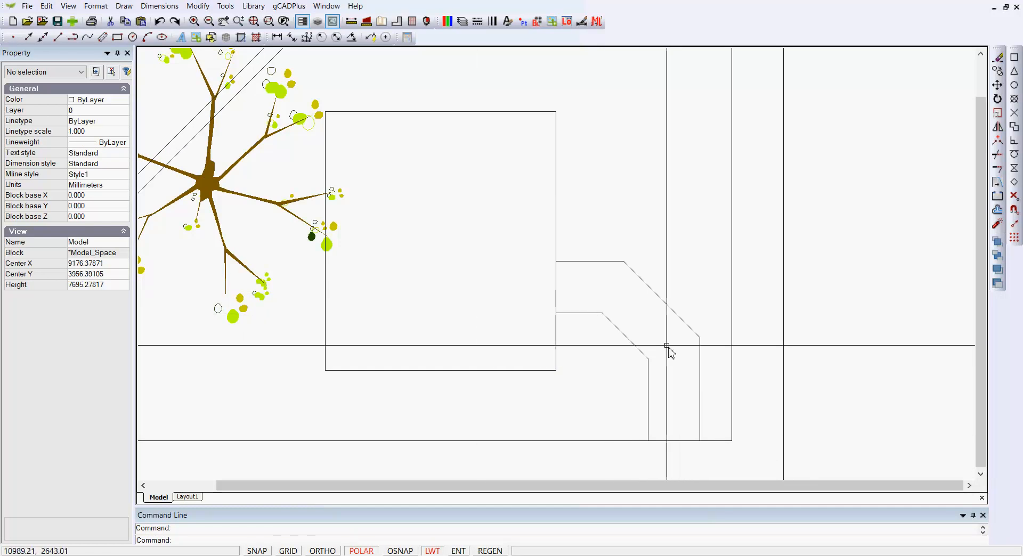
scroll(675, 347, down, 1)
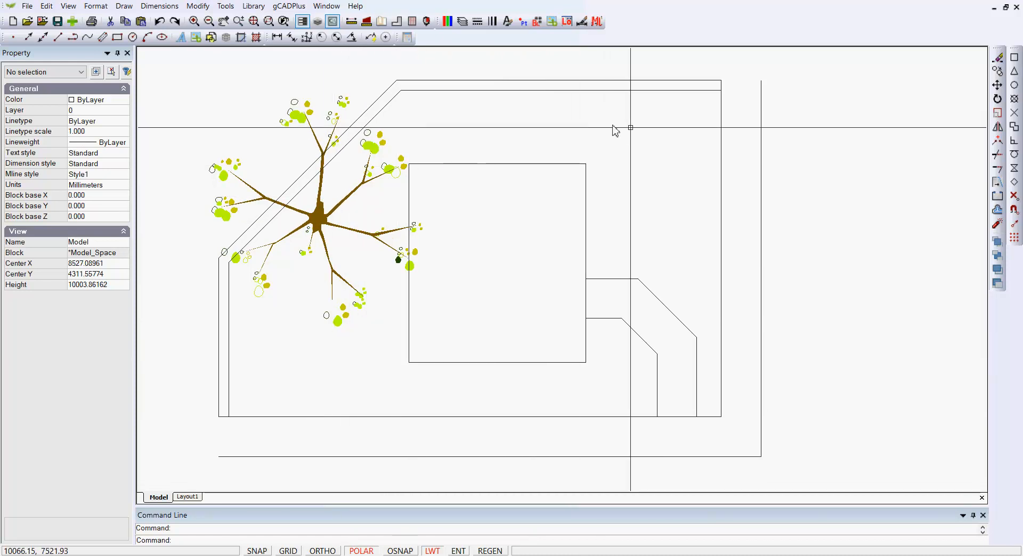
scroll(450, 296, down, 1)
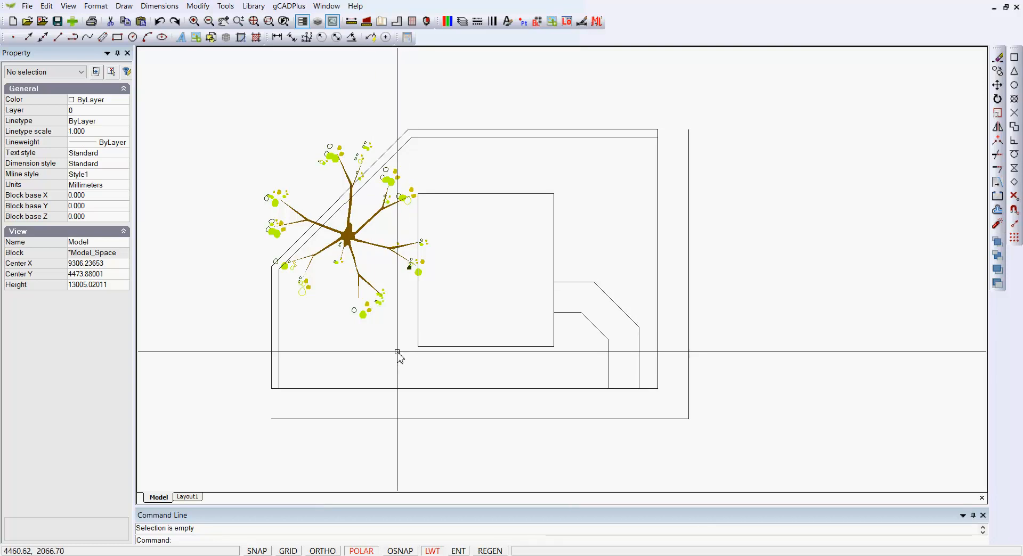
click(350, 235)
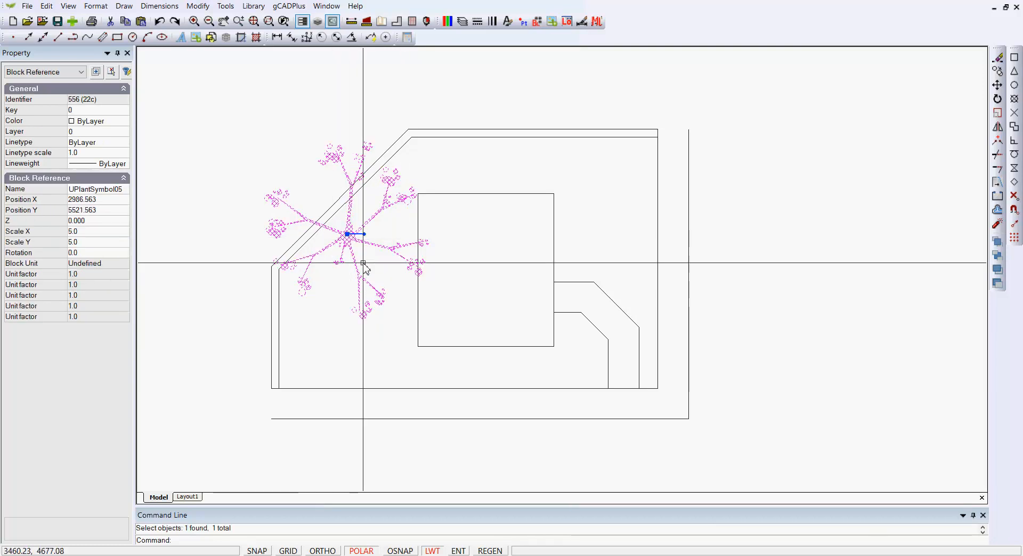
key(Delete)
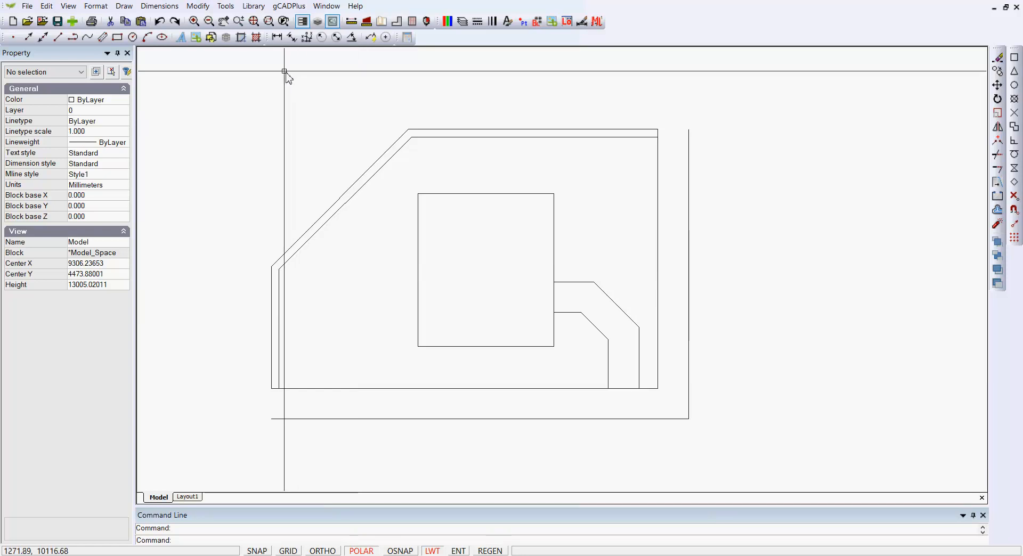
Preview symbol files in the plant library's Groups folder and open SketchyMetric.lcd
click(253, 6)
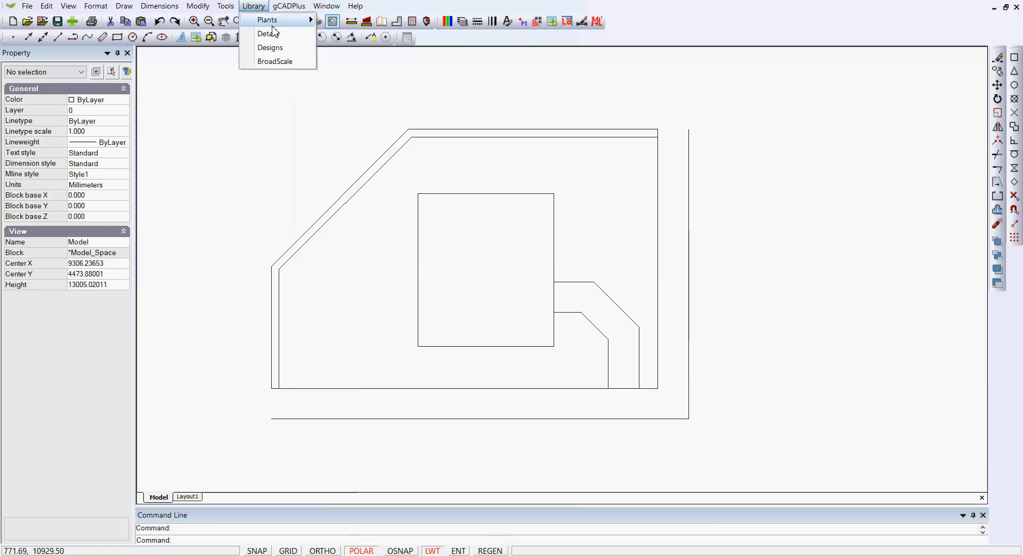
mouse_move(278, 21)
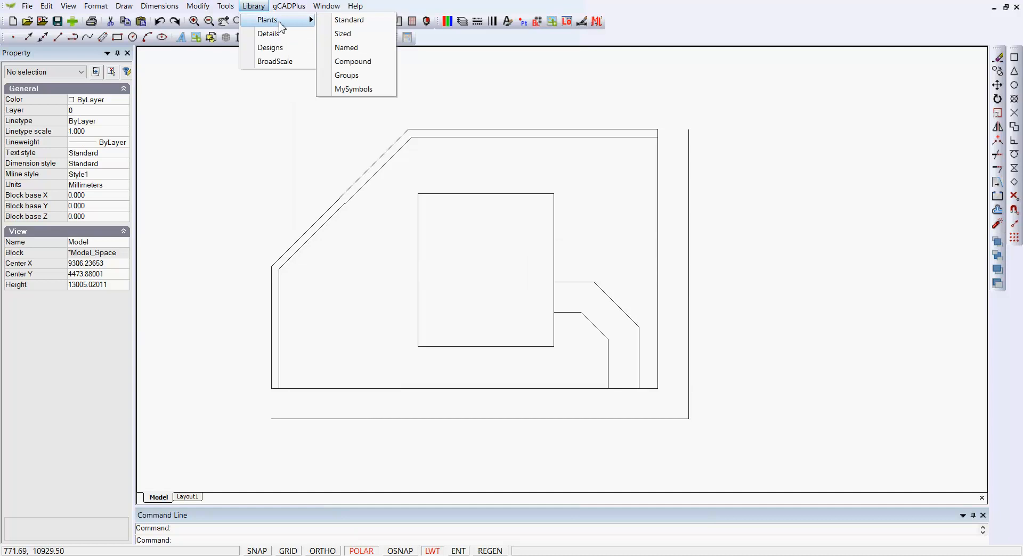
click(356, 78)
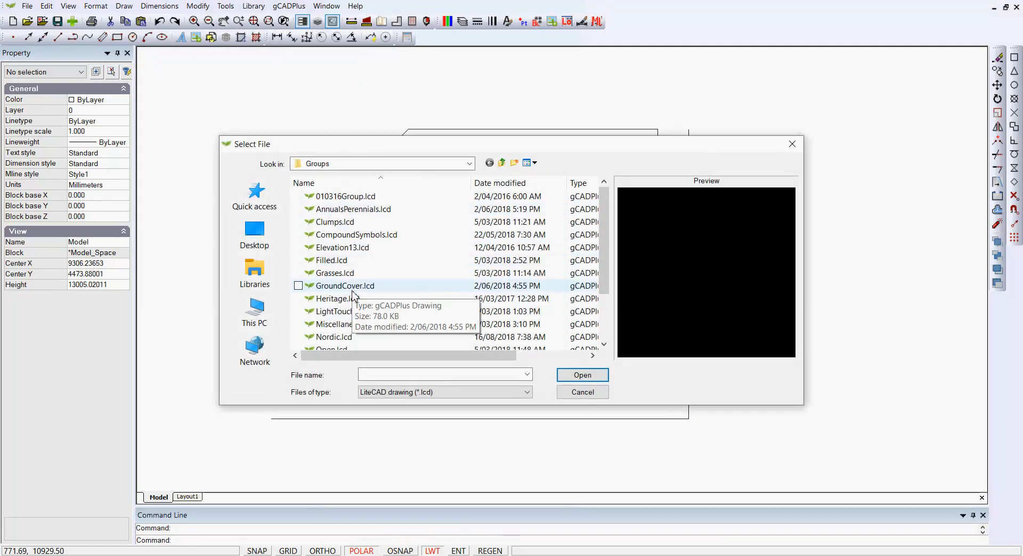
click(362, 235)
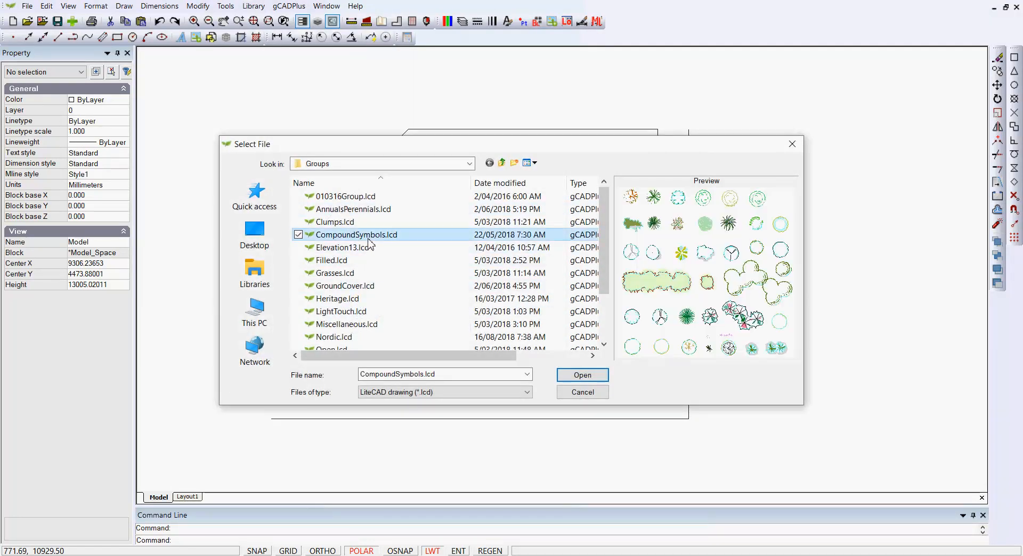
click(337, 222)
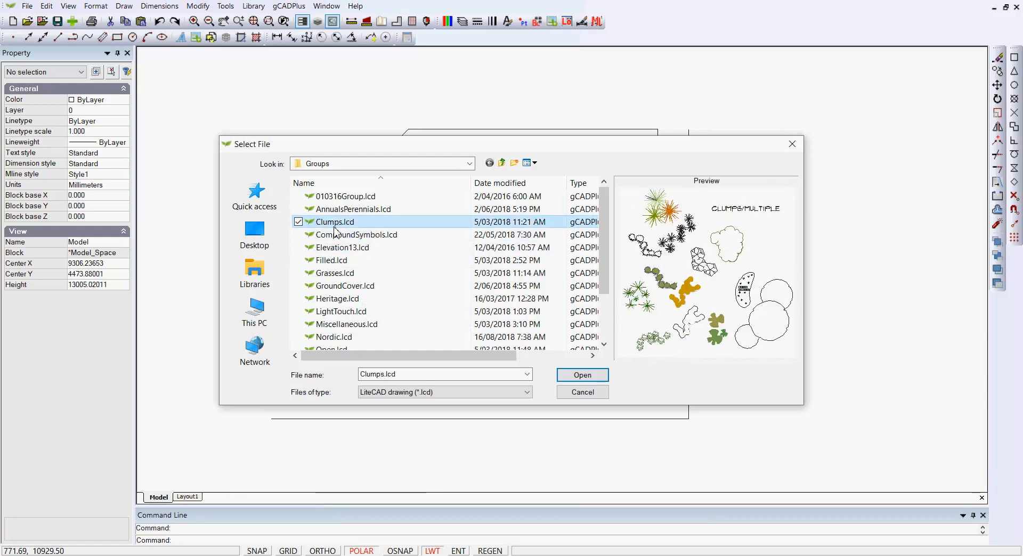
click(345, 313)
scroll(357, 308, down, 2)
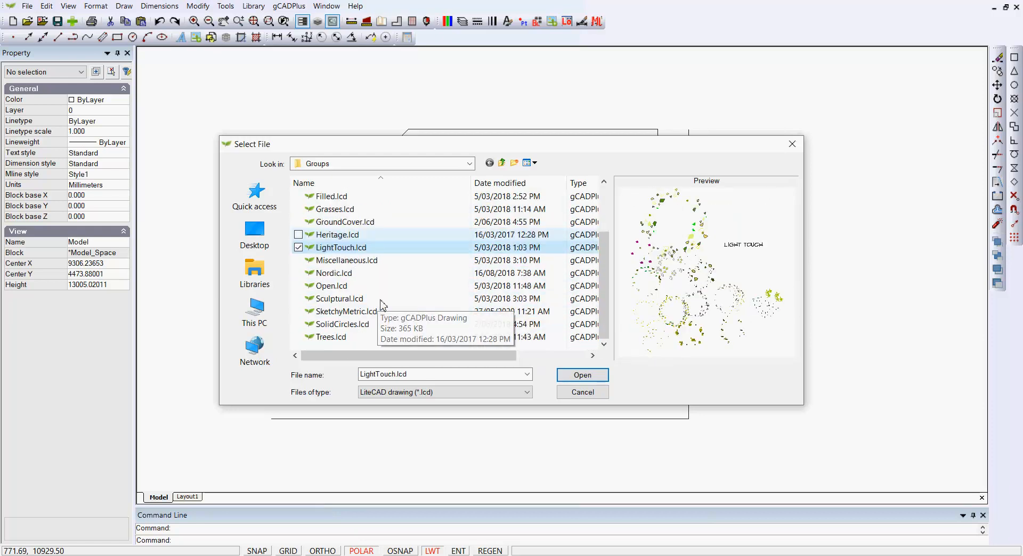
click(351, 311)
click(586, 380)
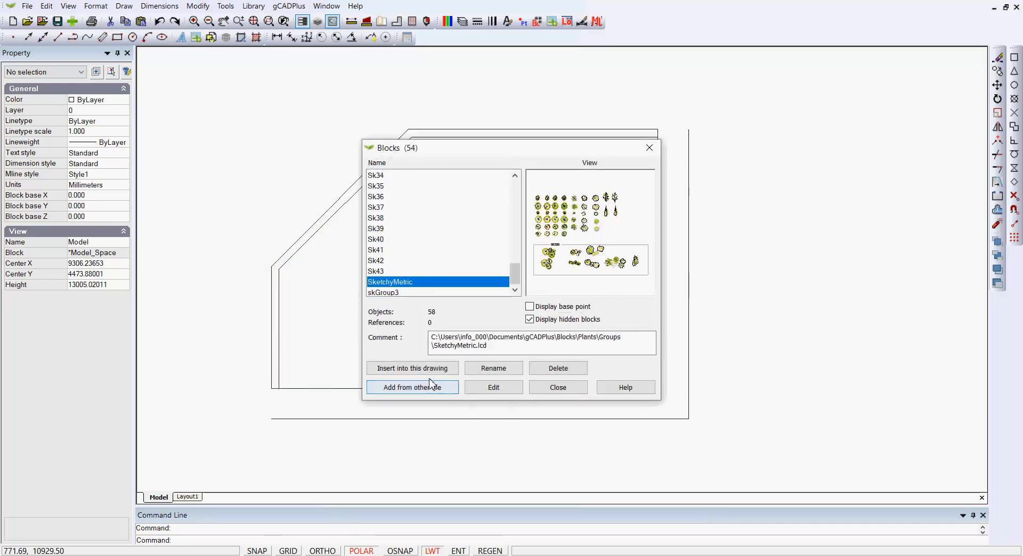
Insert the SketchyMetric block at scale 1.0 and rotation 0, placing it in the empty area to the right of the garden plan
click(426, 369)
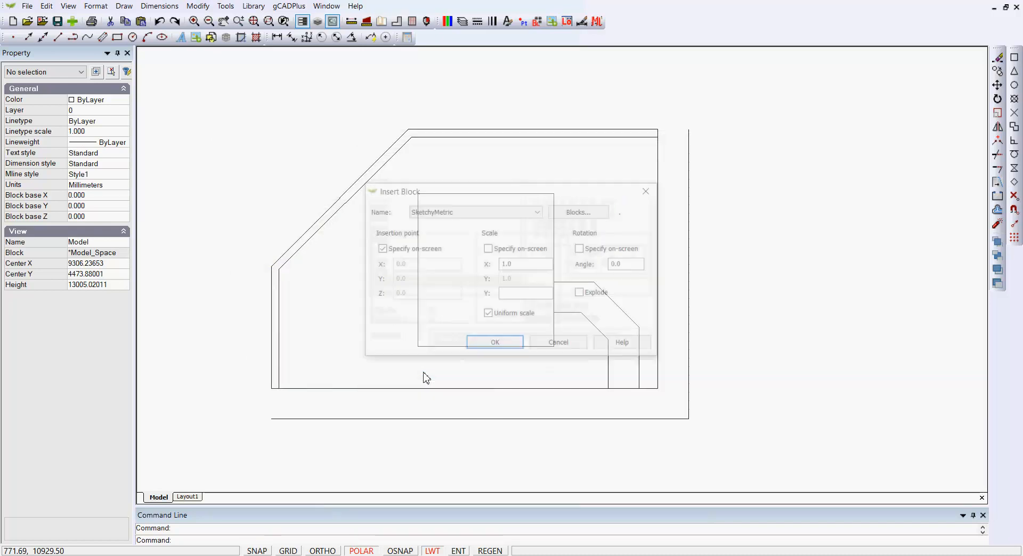
click(496, 344)
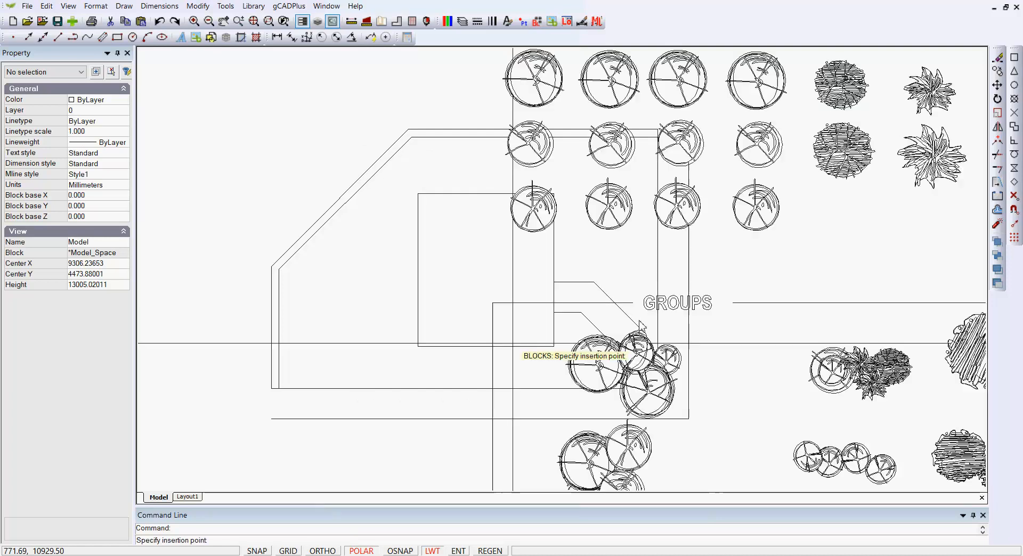
scroll(561, 325, down, 3)
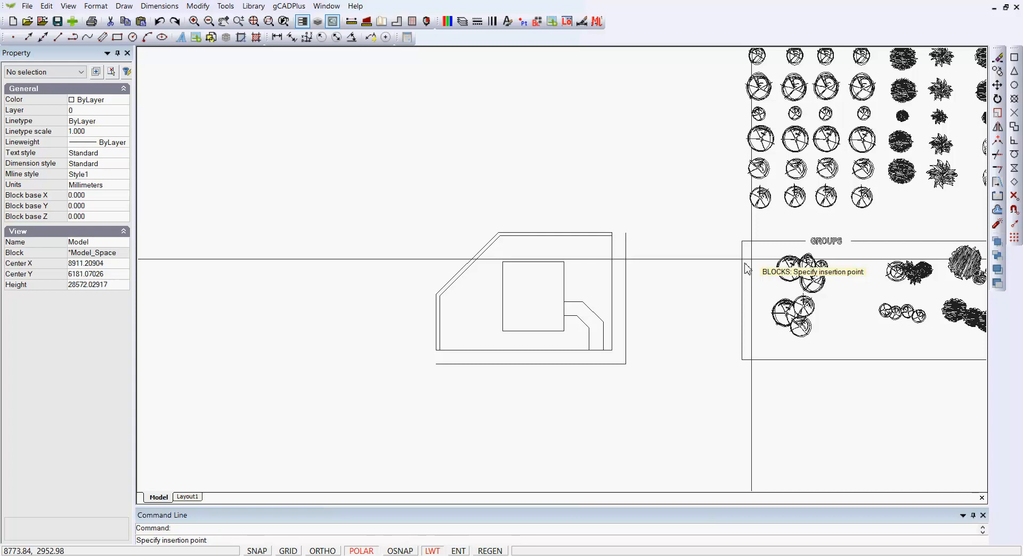
click(745, 263)
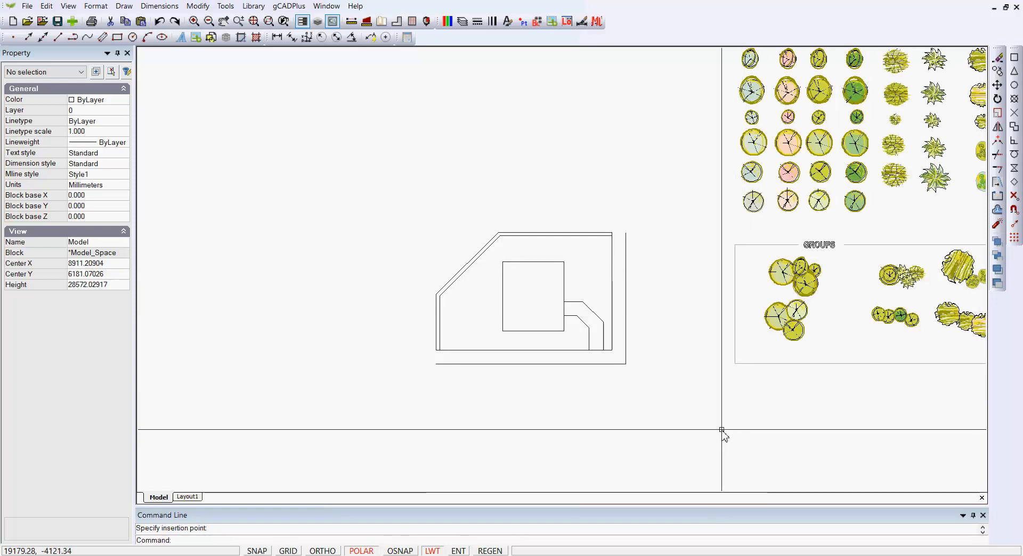
Explode the inserted SketchyMetric block into its individual plant symbols and groups
click(855, 201)
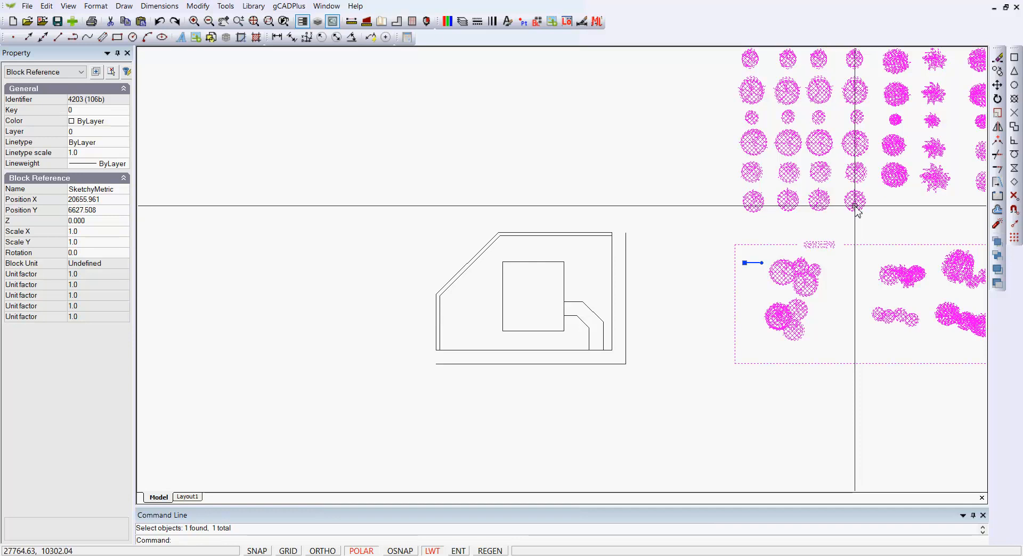
right_click(857, 210)
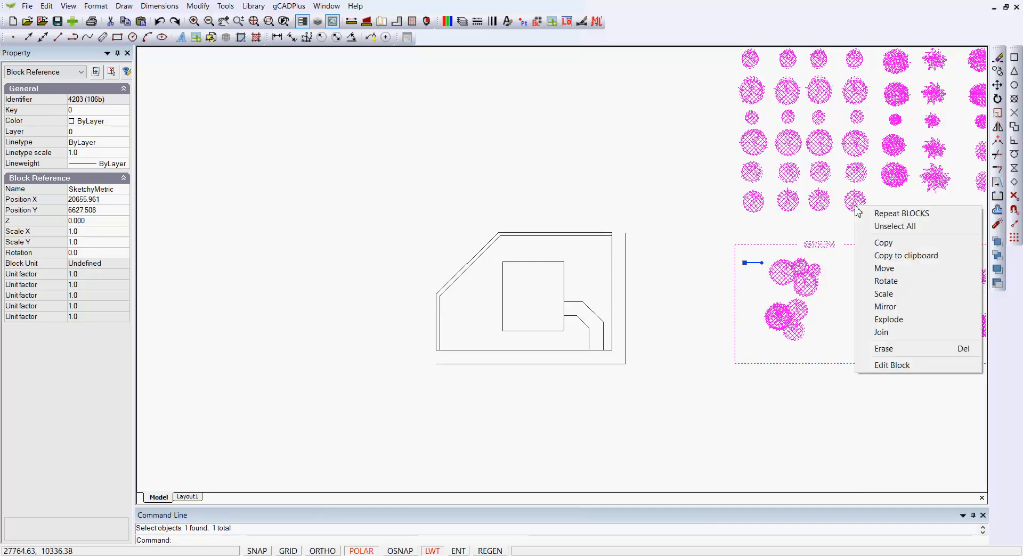
click(889, 319)
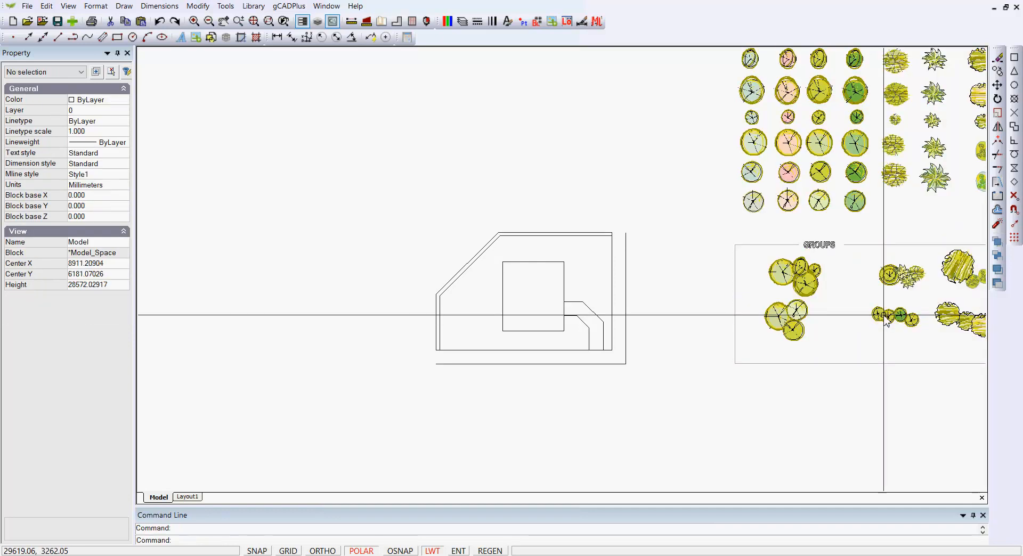
Move the pale blue plant symbol at the start of the lowest row out of the grid, toward the garden plan
scroll(775, 391, up, 1)
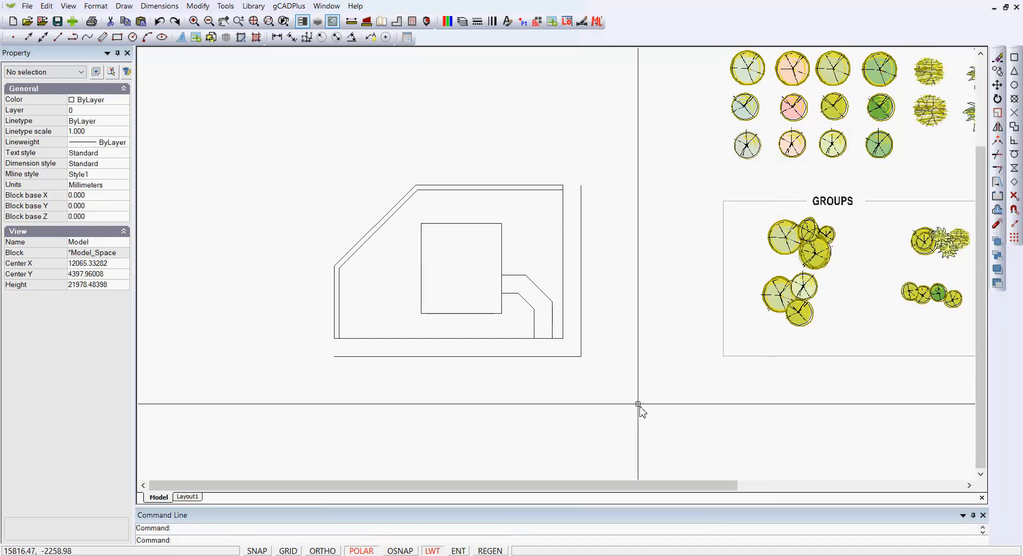
click(746, 144)
click(748, 144)
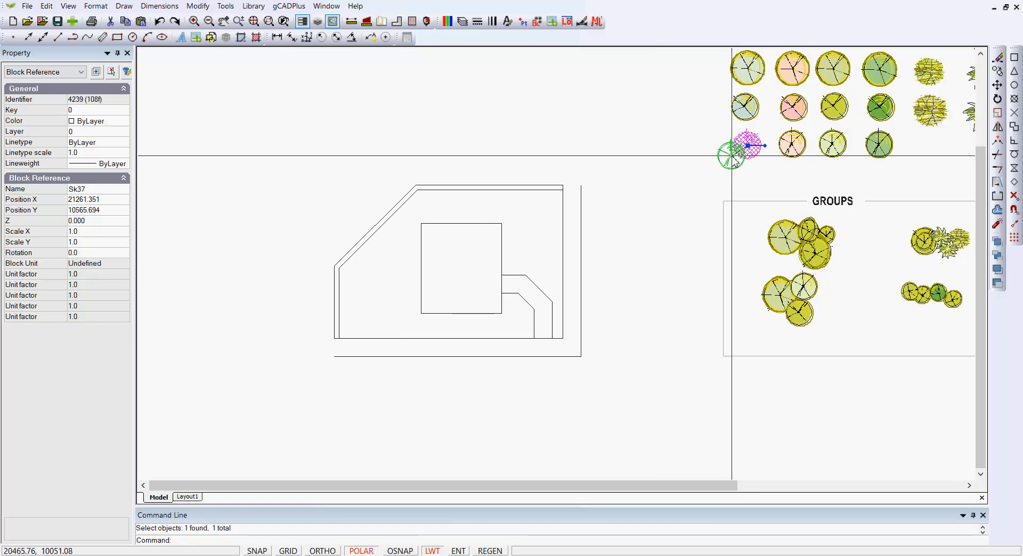
click(699, 161)
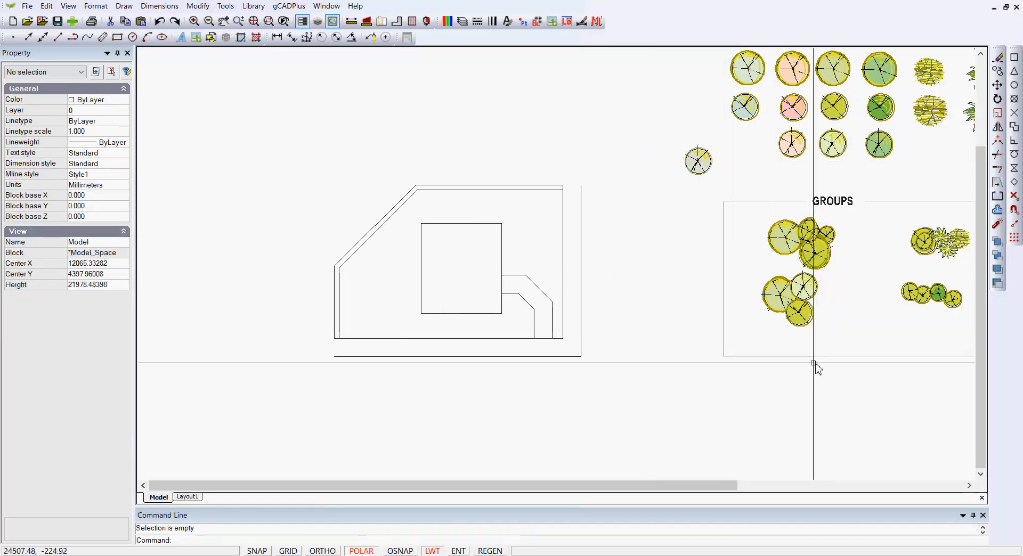
Select the three-plant cluster in the GROUPS frame, deselect it, and select the four-plant cluster above to check each is one block
click(799, 311)
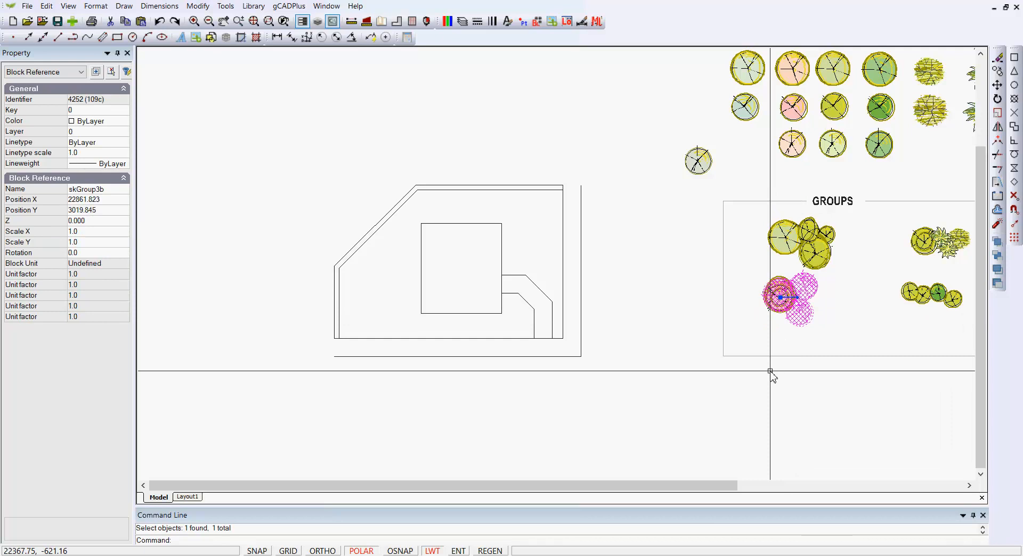
key(Escape)
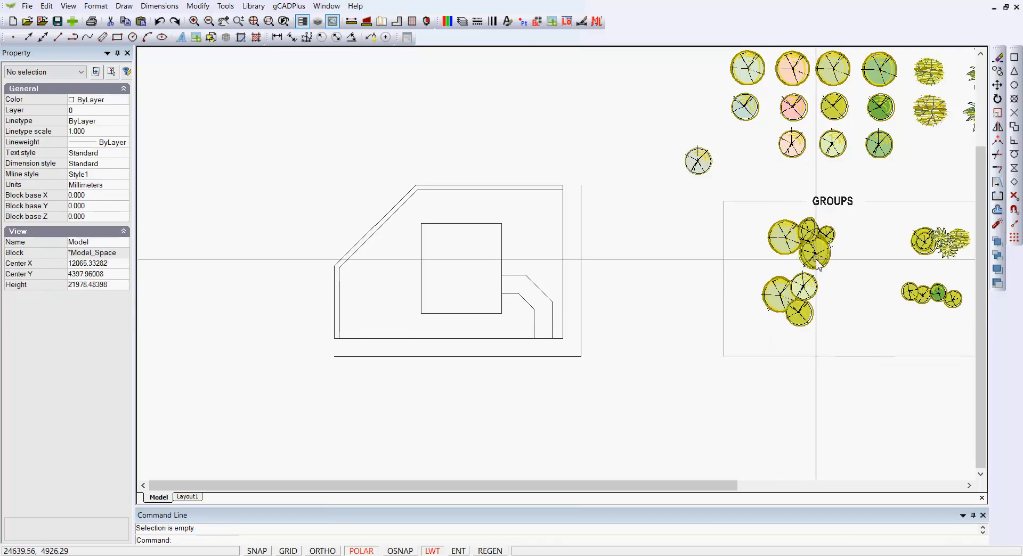
click(815, 254)
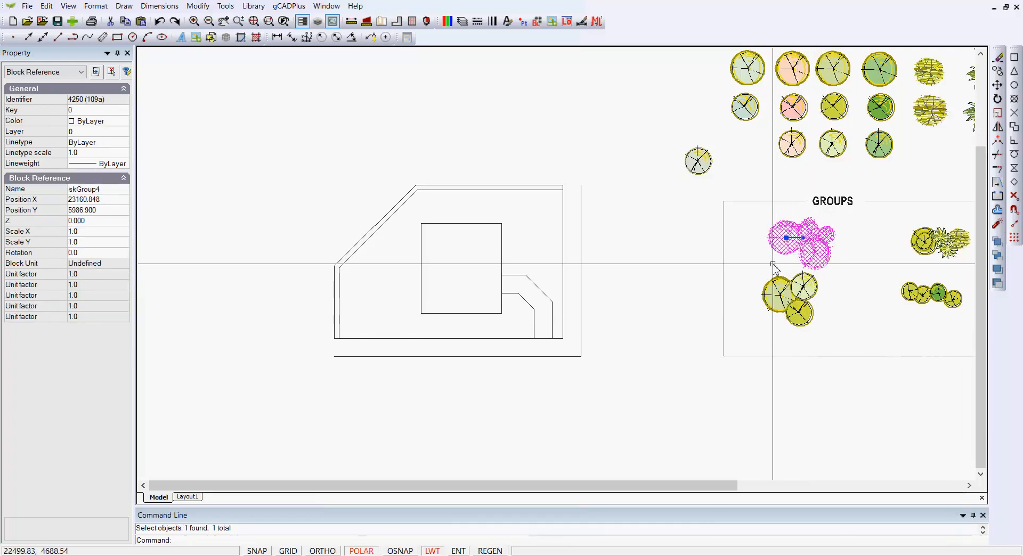
Copy the four-plant cluster from the GROUPS frame into the garden's upper-right corner, above the path
right_click(725, 248)
click(749, 297)
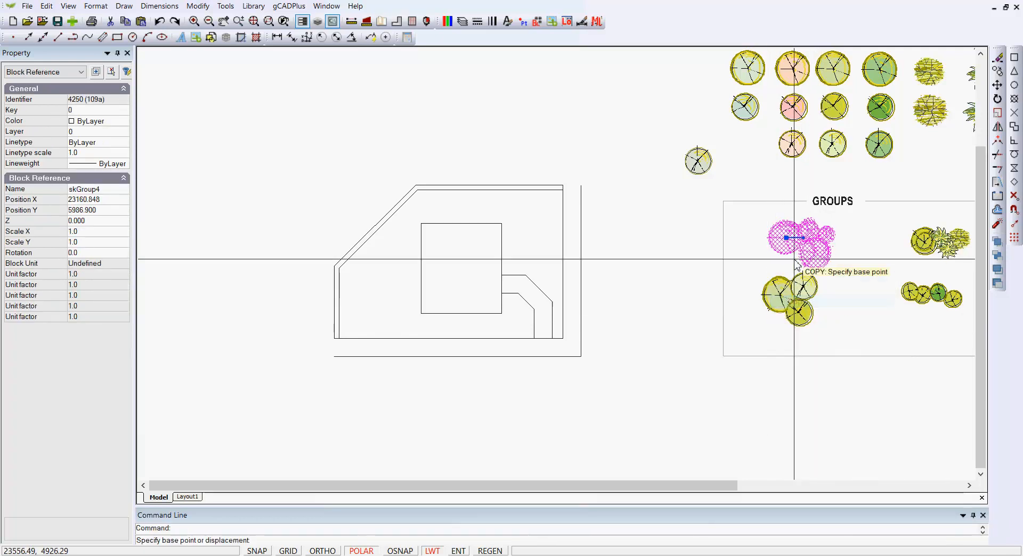
click(786, 238)
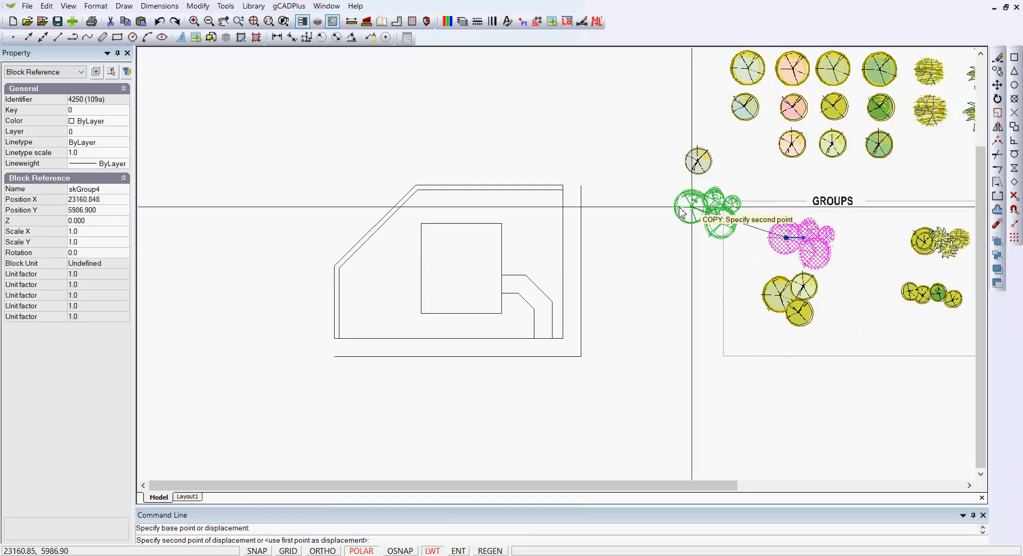
click(516, 215)
key(Escape)
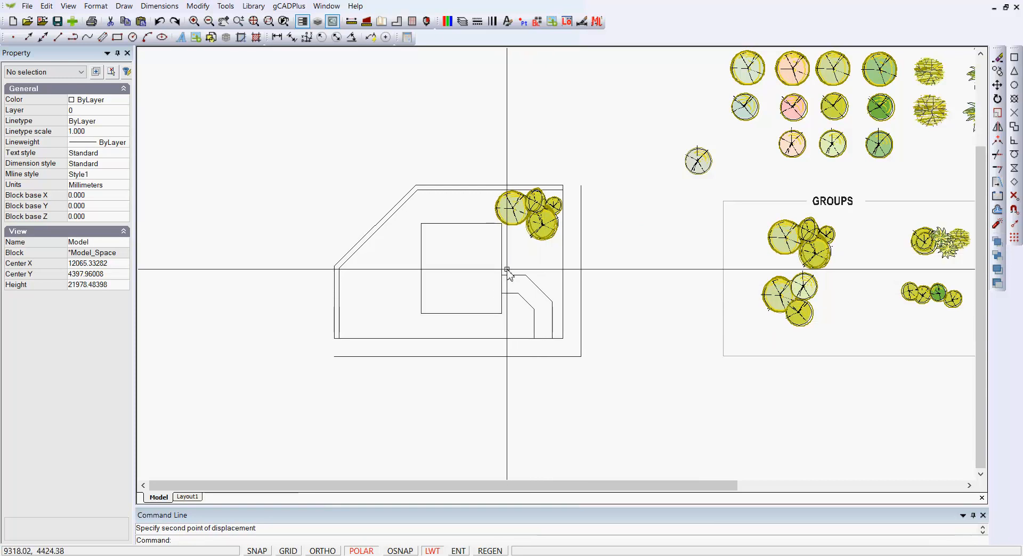
Copy the mixed cluster with the spiky plant from the GROUPS frame to the garden's lower boundary, near the path
click(940, 242)
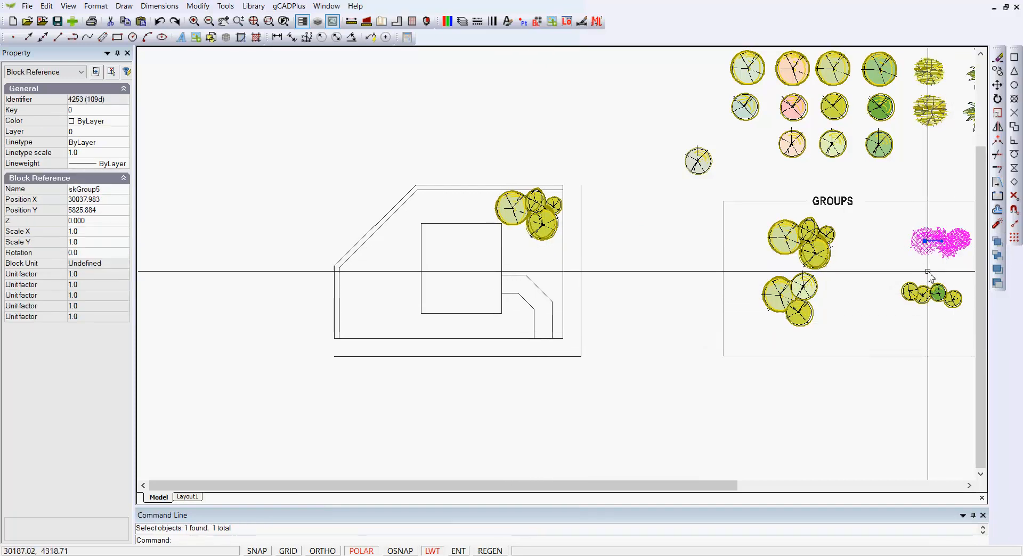
right_click(903, 263)
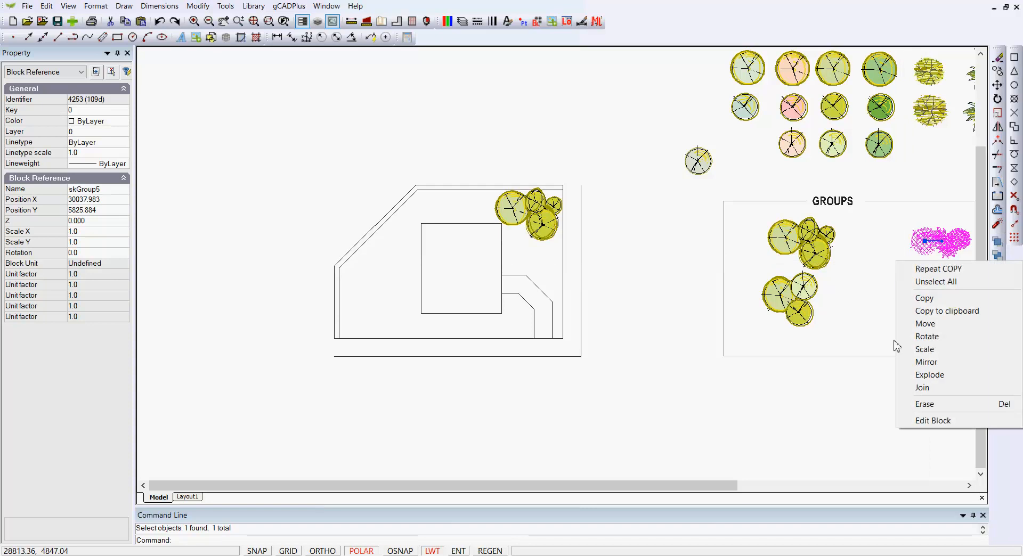
click(938, 298)
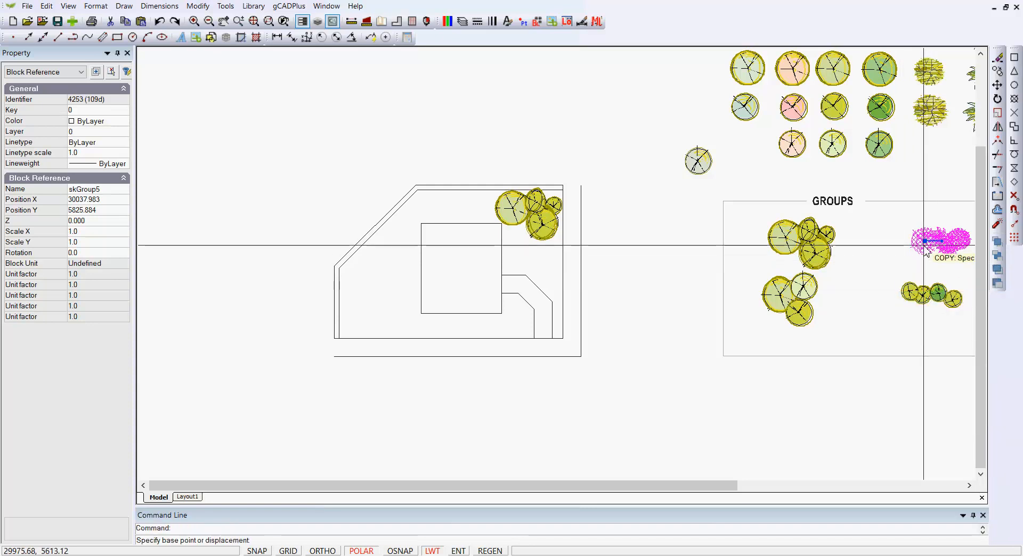
click(924, 241)
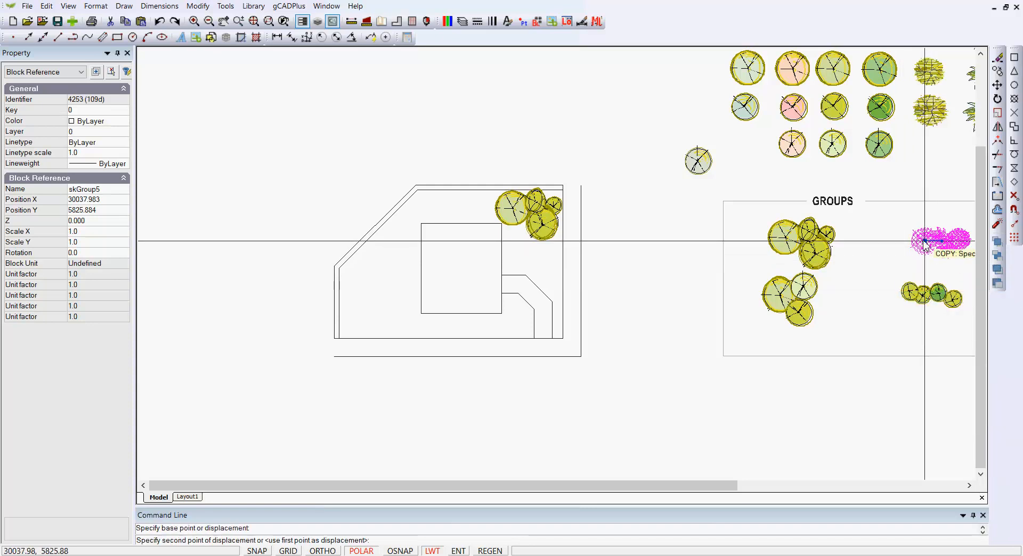
click(486, 329)
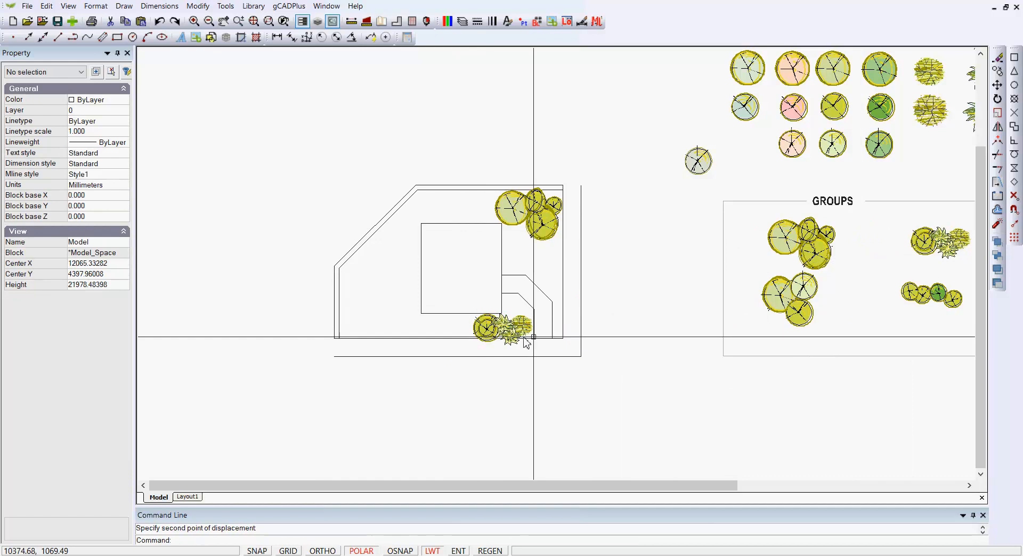
Copy the striped round plant symbol Sk41 from the grid into the garden, beside the lower end of the diagonal boundary
click(929, 110)
right_click(927, 135)
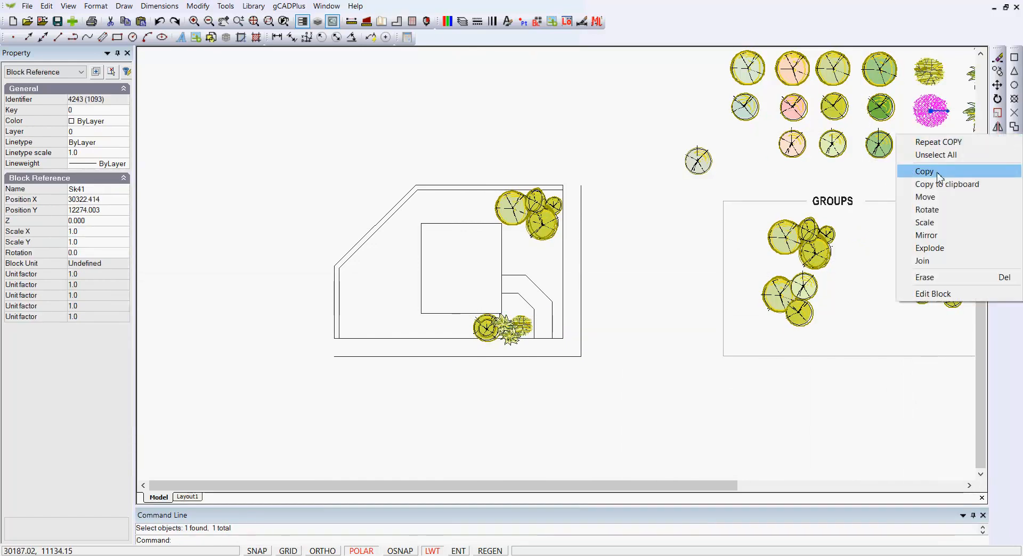
click(937, 176)
click(930, 111)
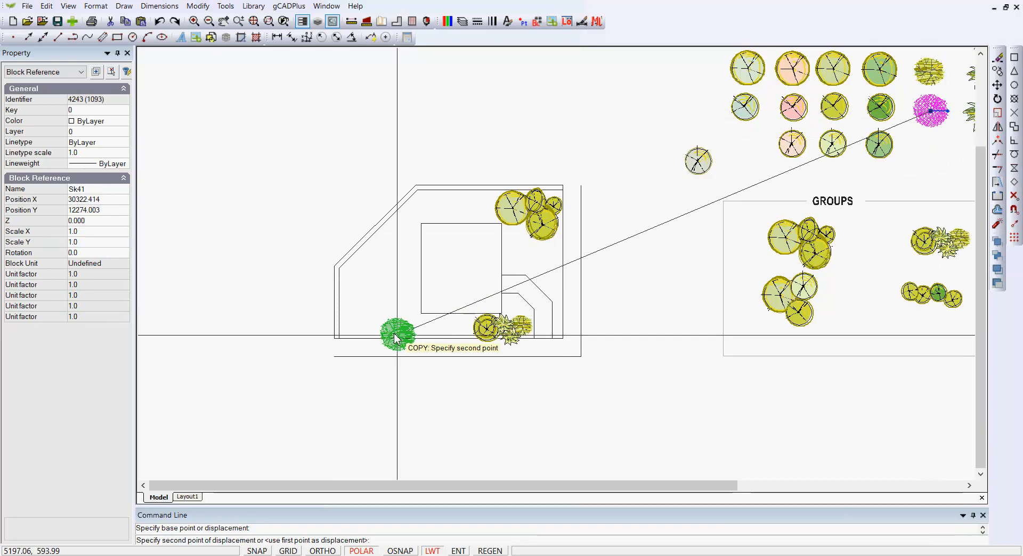
click(360, 272)
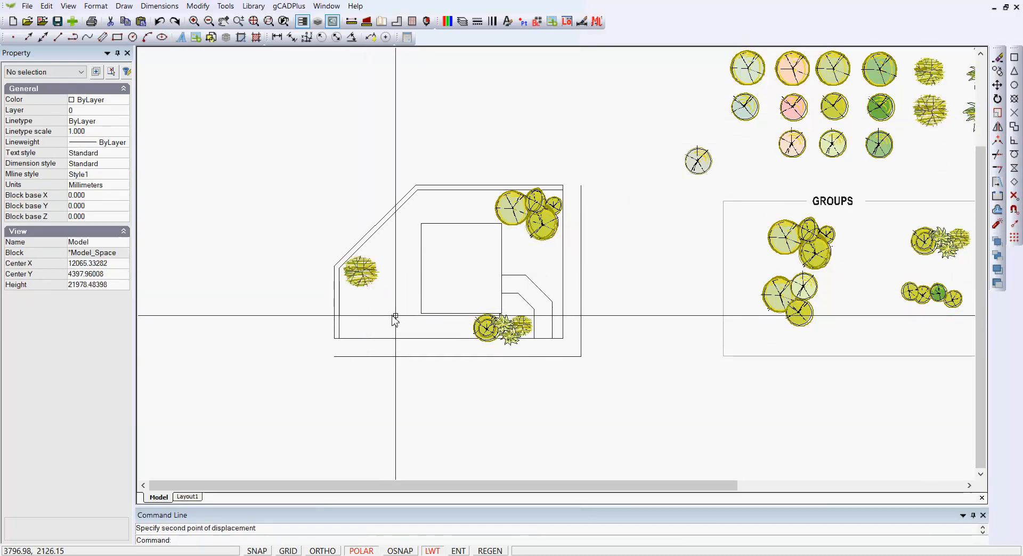
Scale the copied striped plant up about its centre to more than twice its size, so it overlaps the garden's left boundary
click(365, 276)
right_click(366, 274)
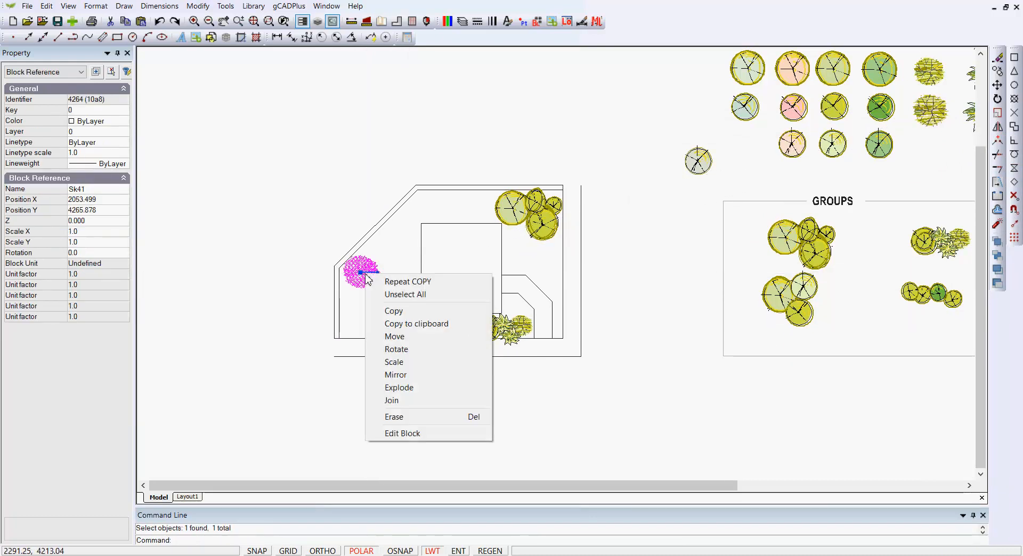
click(400, 367)
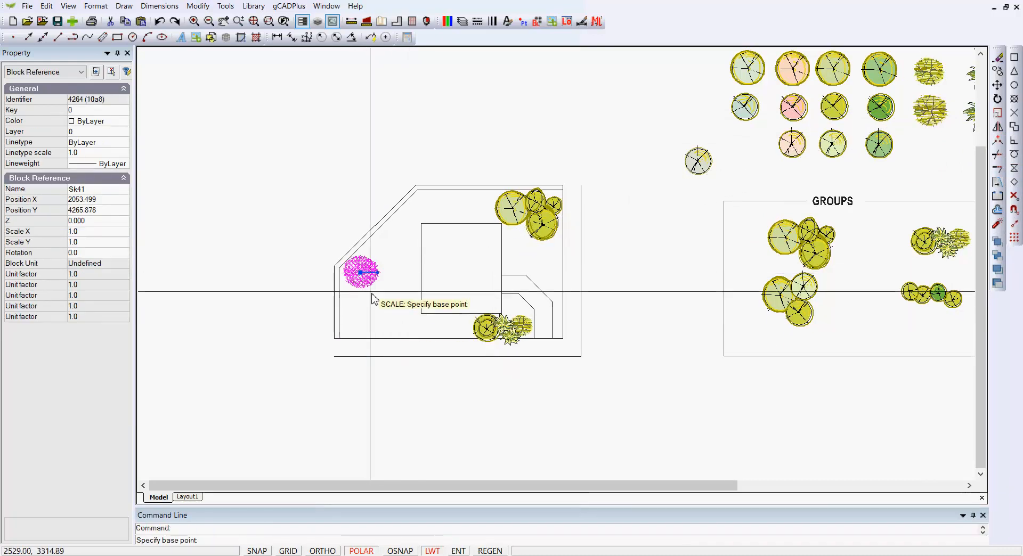
click(360, 273)
click(361, 273)
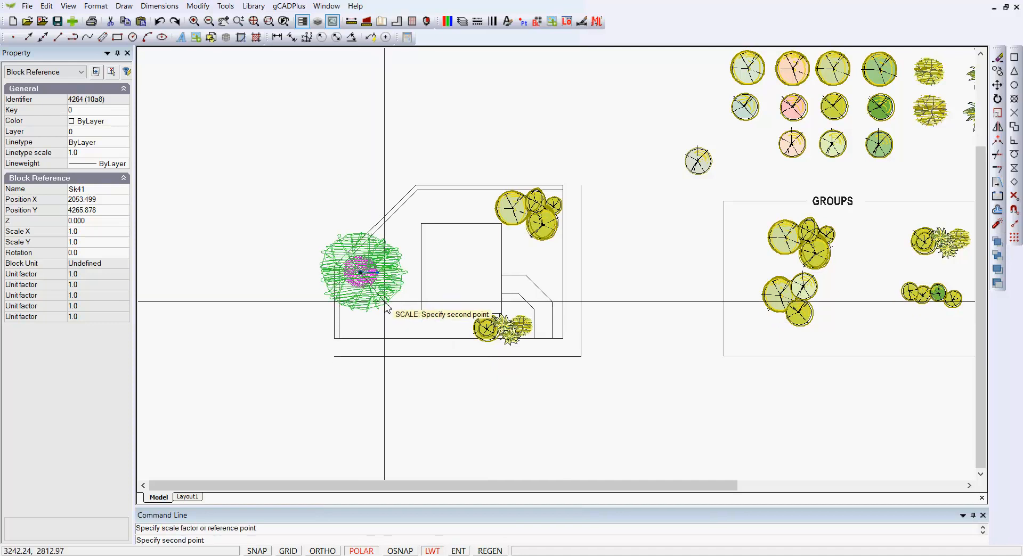
click(383, 302)
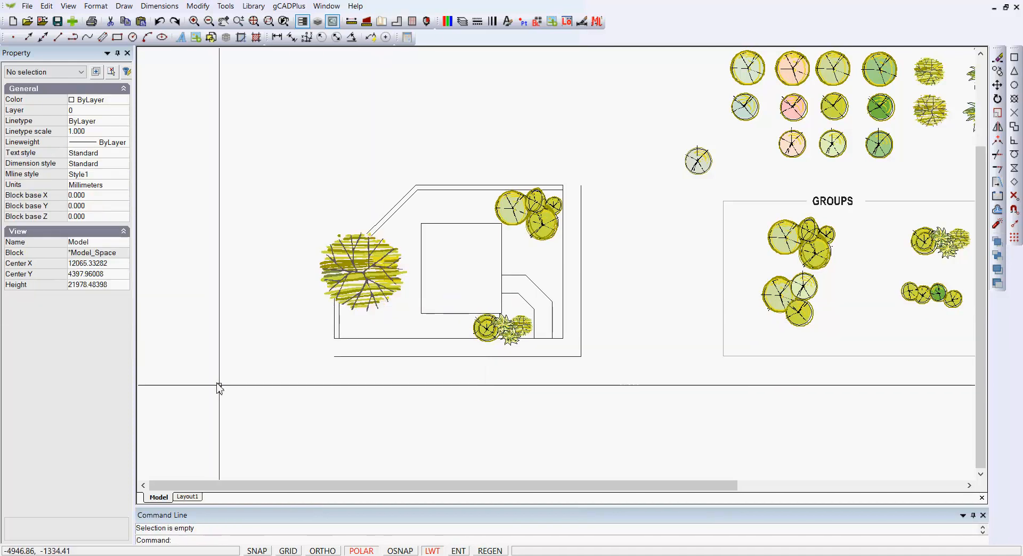
Move the pink plant symbol Sk34 from the grid to the upper-right edge of the enlarged striped tree
click(794, 110)
click(793, 106)
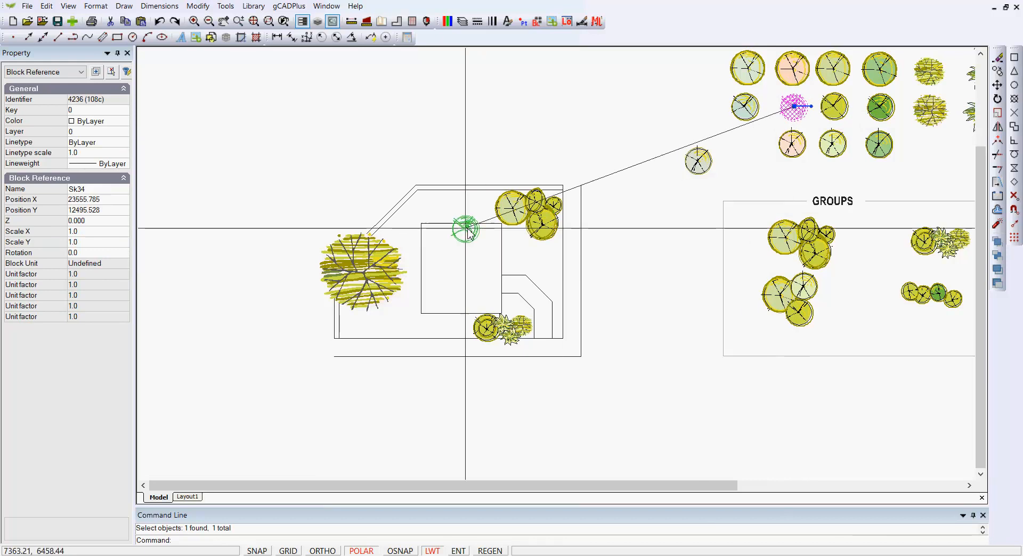
click(387, 238)
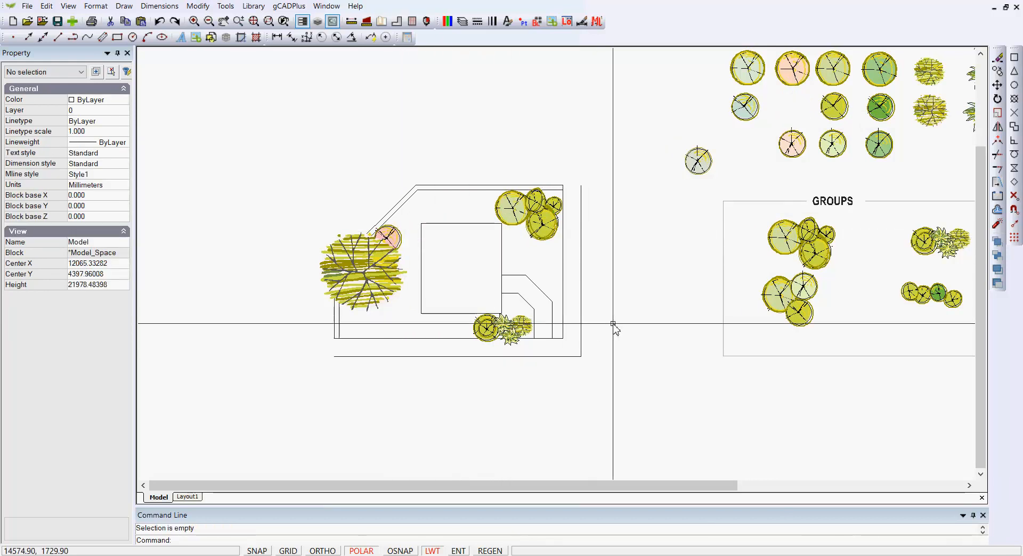
Move the row of four small plants from the GROUPS frame to the empty area just below the garden plan
click(930, 296)
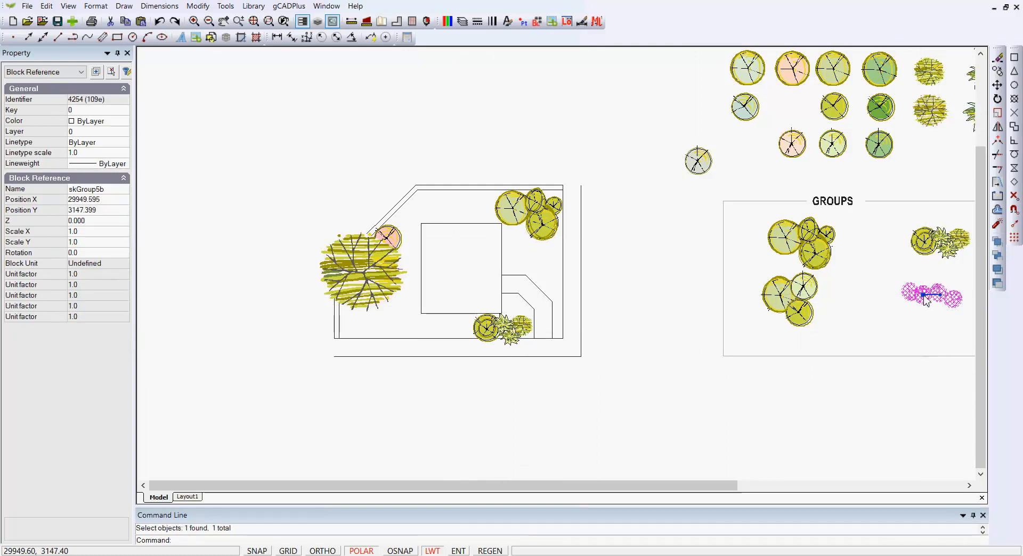
click(925, 297)
click(496, 379)
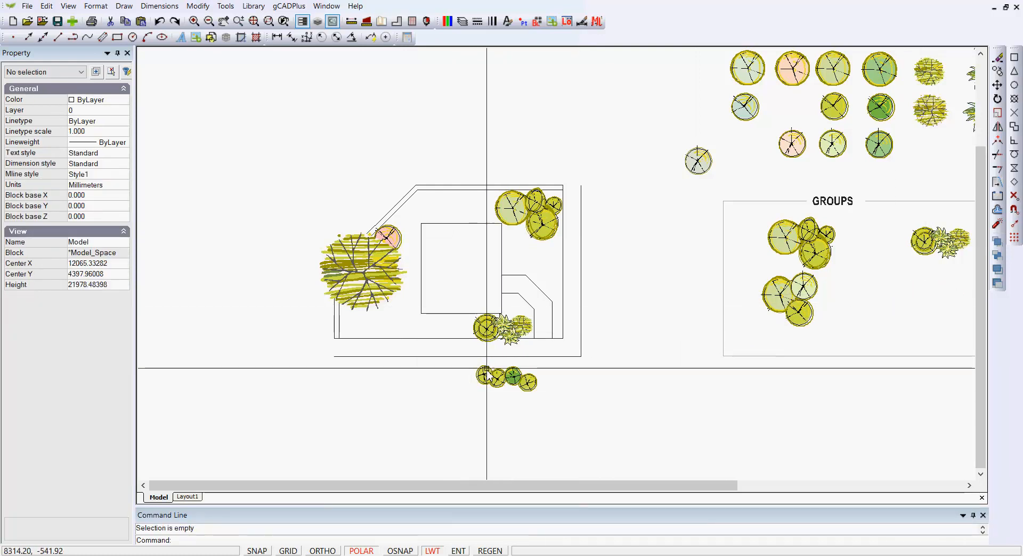
Shift the mixed cluster left along the lower boundary and move the row of four small plants in directly to its right
click(493, 329)
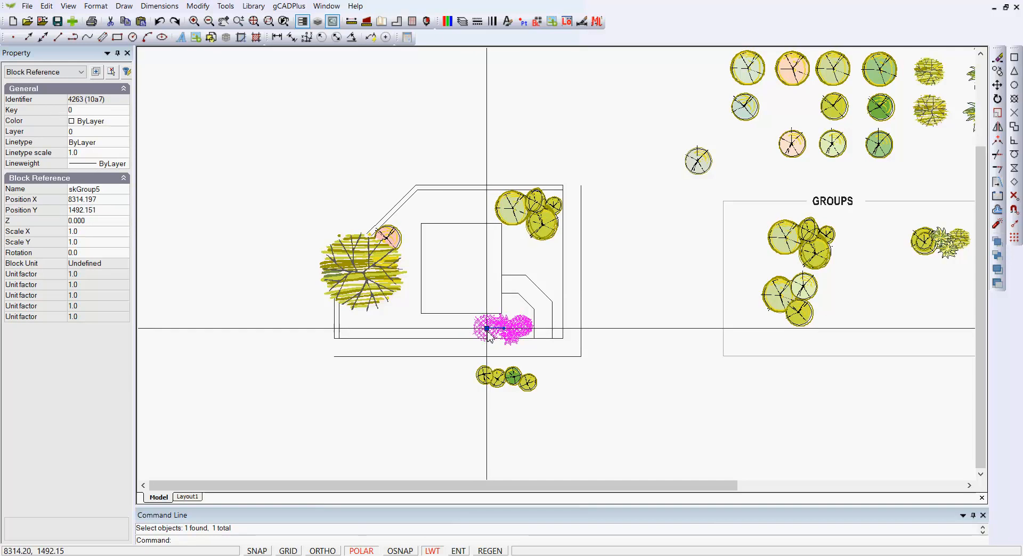
click(448, 330)
click(409, 329)
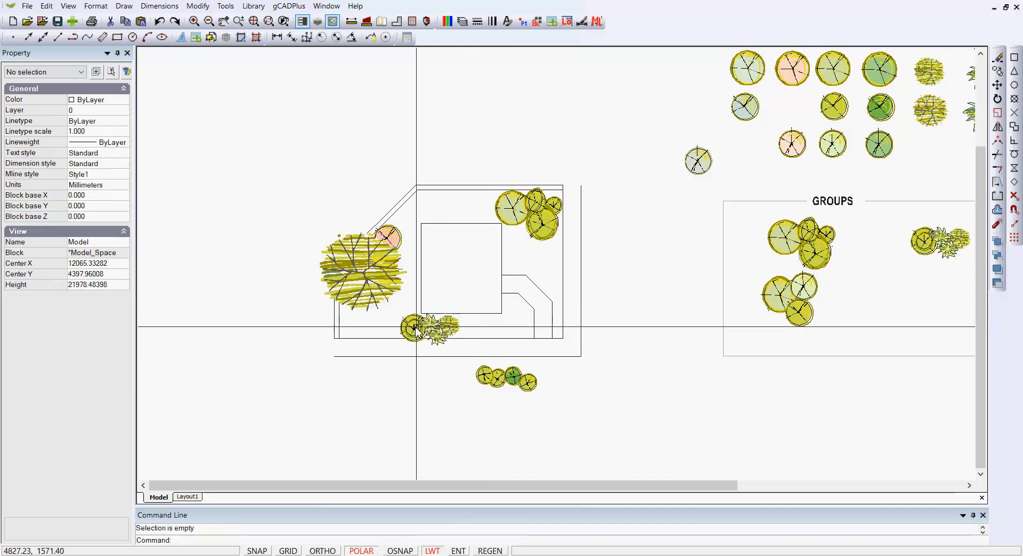
click(516, 393)
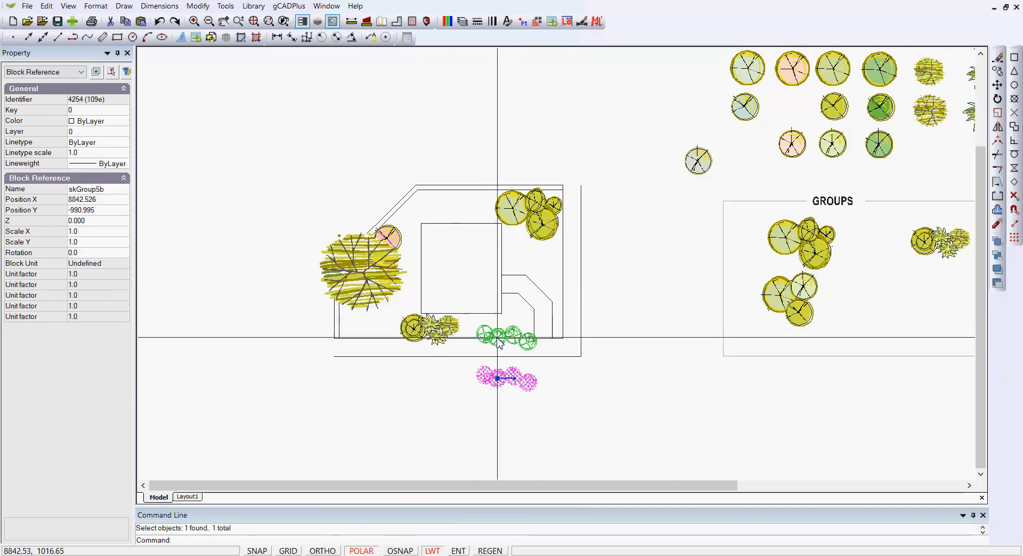
click(477, 329)
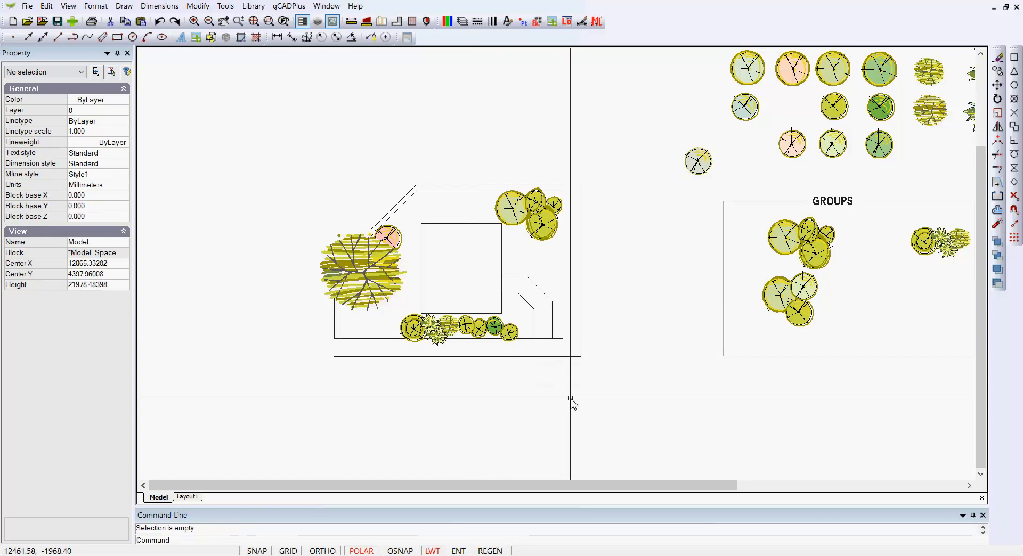
Move the large mixed cluster skGroup7 from the GROUPS frame to the garden's upper boundary, left of the four-plant cluster
middle_drag(753, 319, 548, 319)
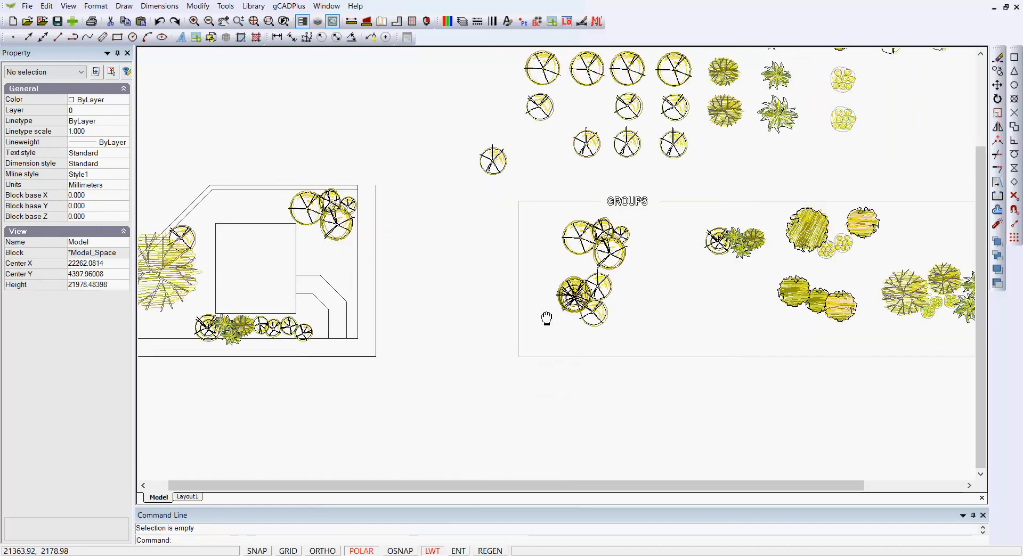
scroll(791, 349, down, 1)
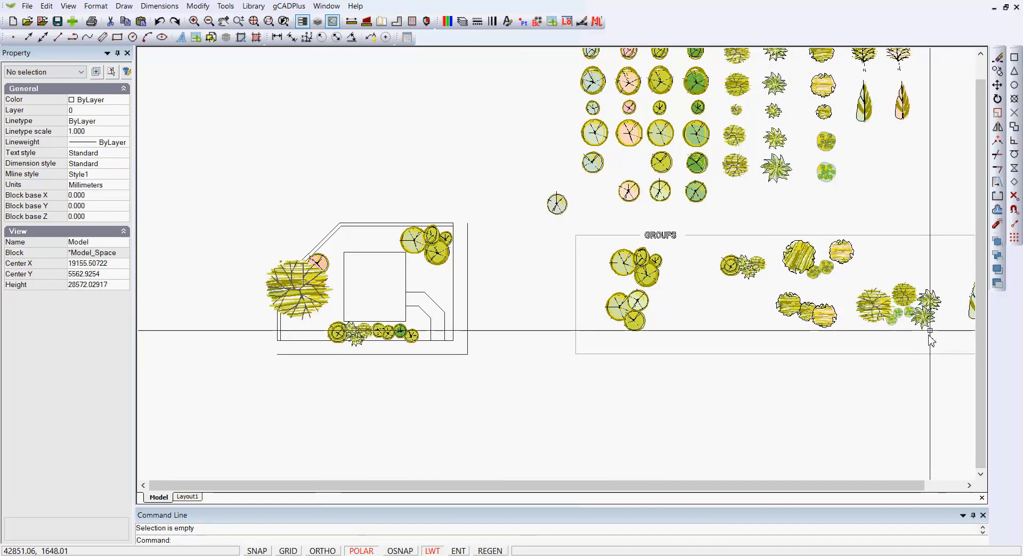
click(929, 317)
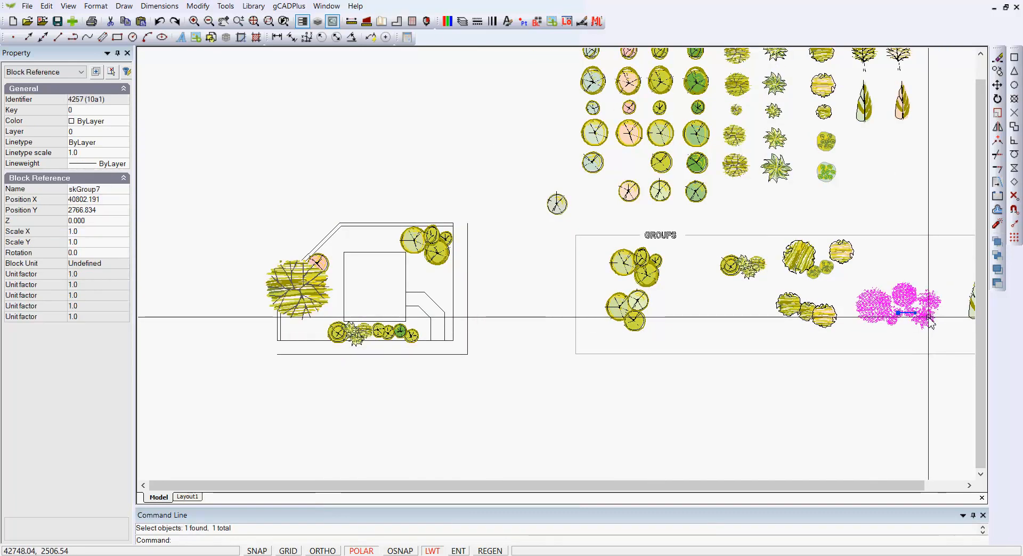
click(898, 313)
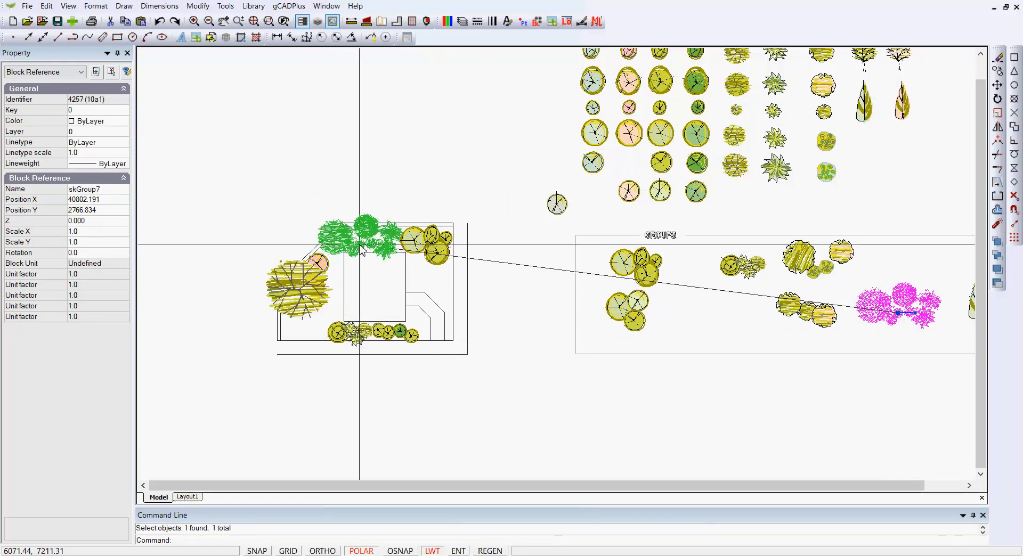
click(361, 244)
key(Escape)
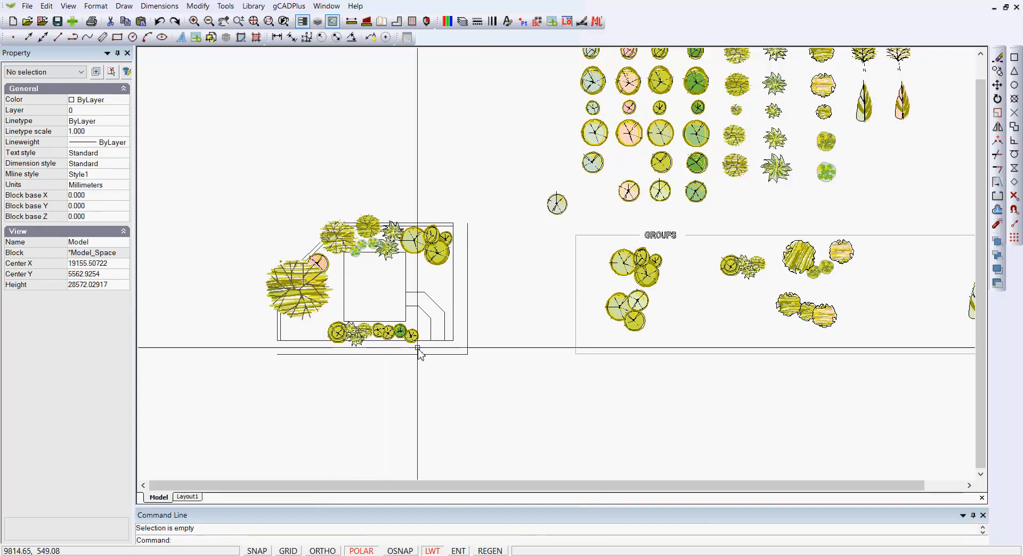
Check how the planted garden plan sits on the Layout1 sheet and return to model space
scroll(395, 330, up, 1)
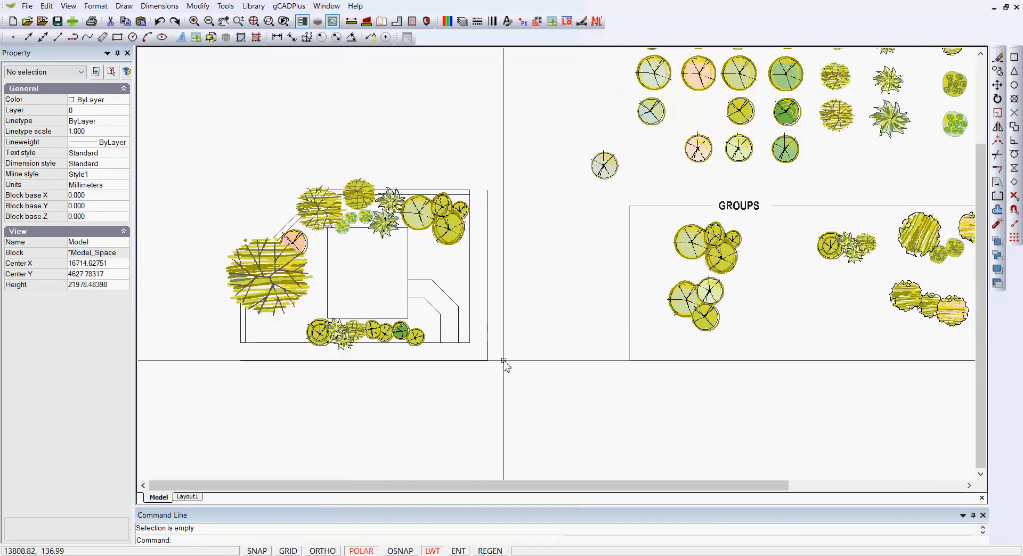
middle_drag(557, 355, 586, 353)
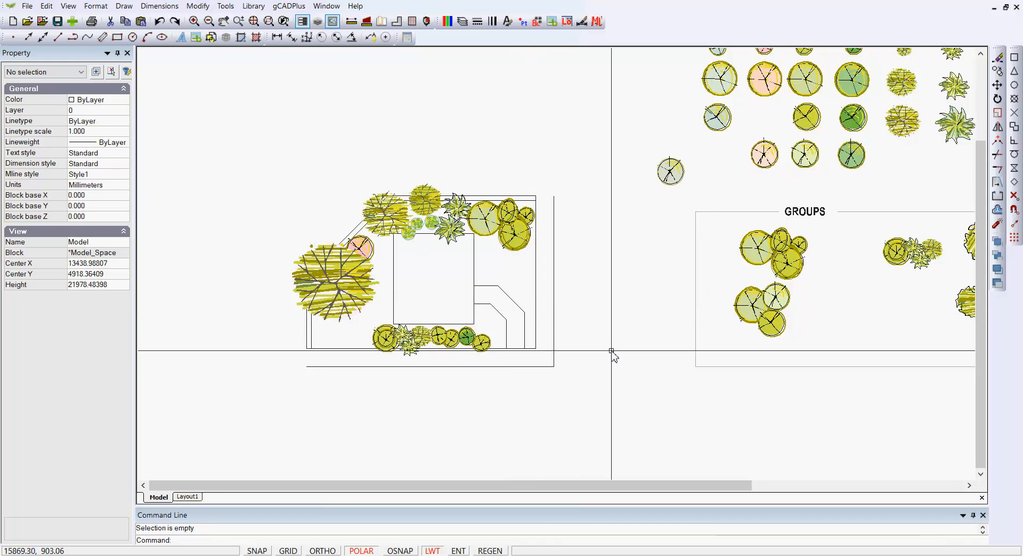
click(187, 497)
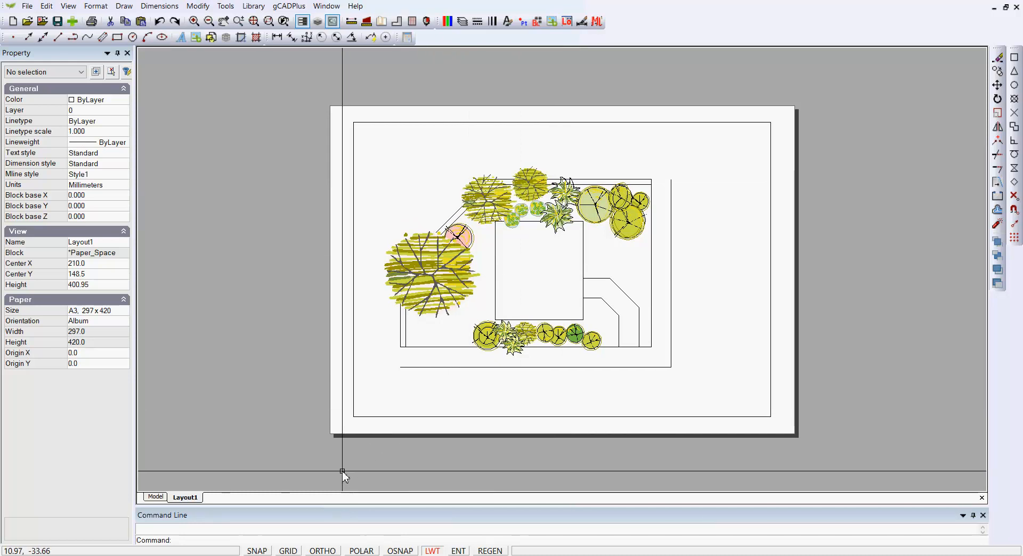
click(157, 497)
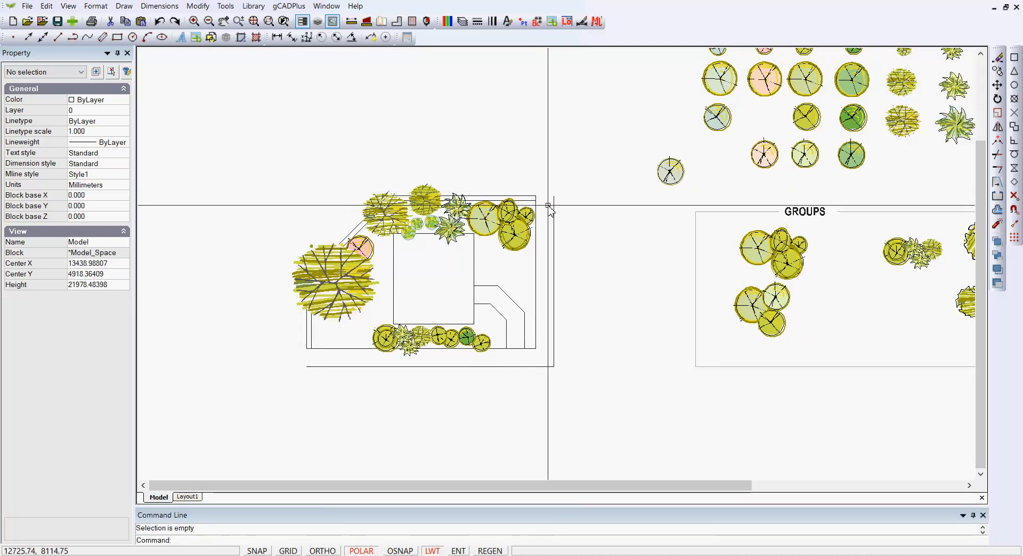
Hatch the 4000 by 4500 mm rectangle in the garden plan with the NET horizontal/vertical grid pattern at scale 100
scroll(500, 276, up, 2)
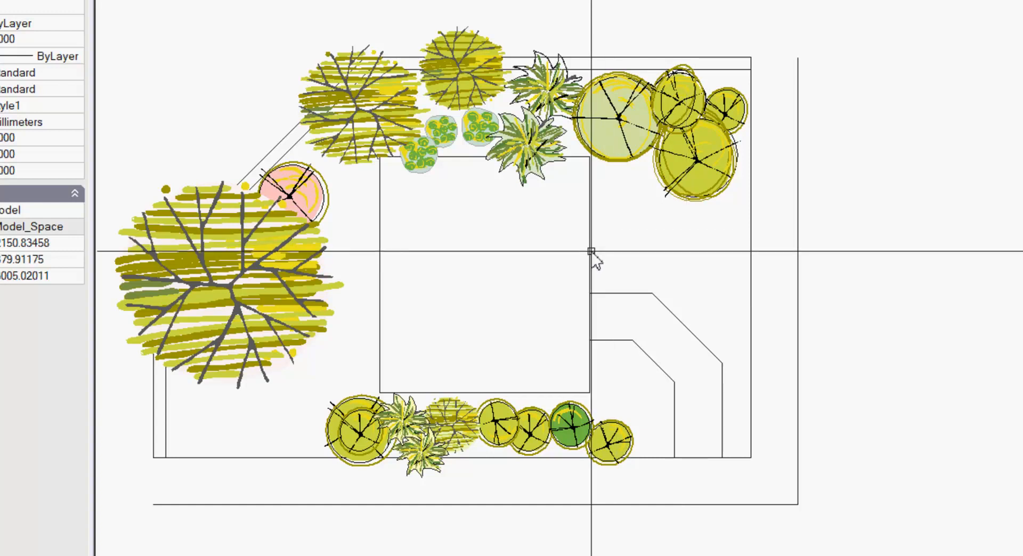
click(590, 252)
key(Escape)
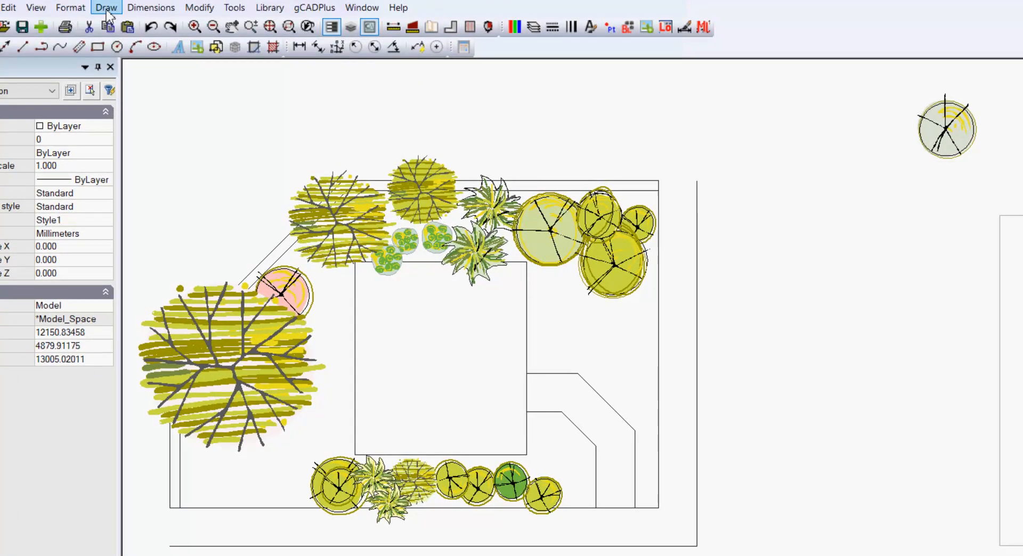
click(107, 8)
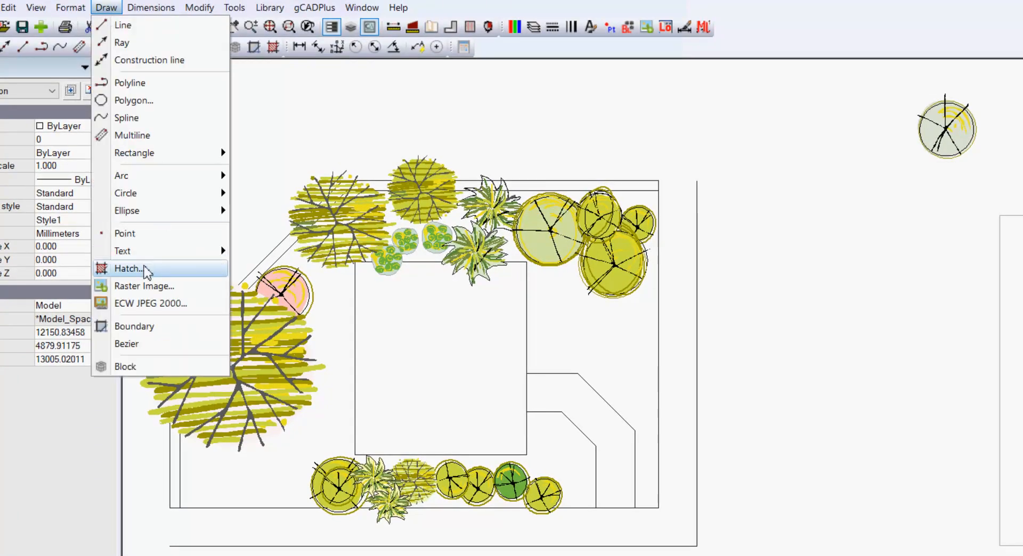
click(128, 269)
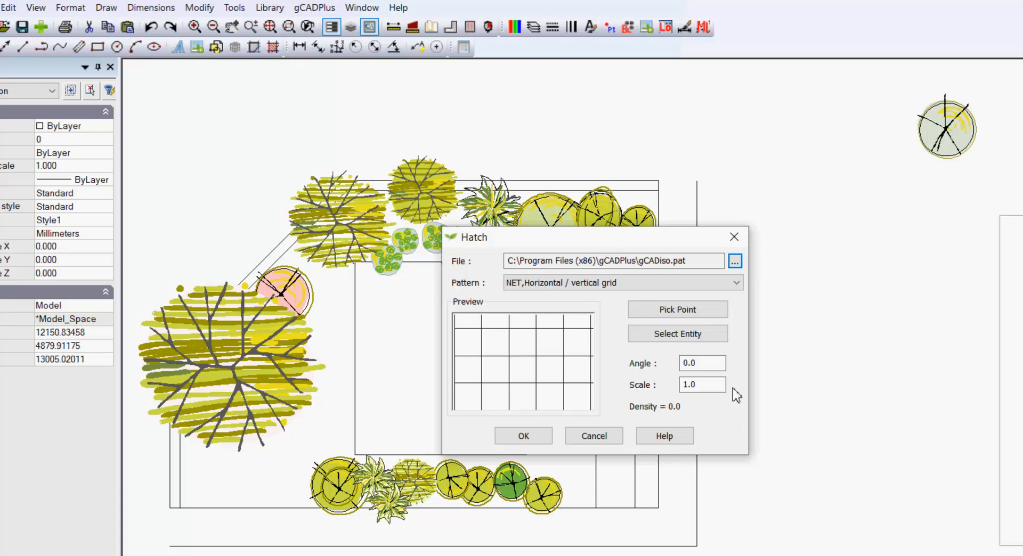
click(679, 337)
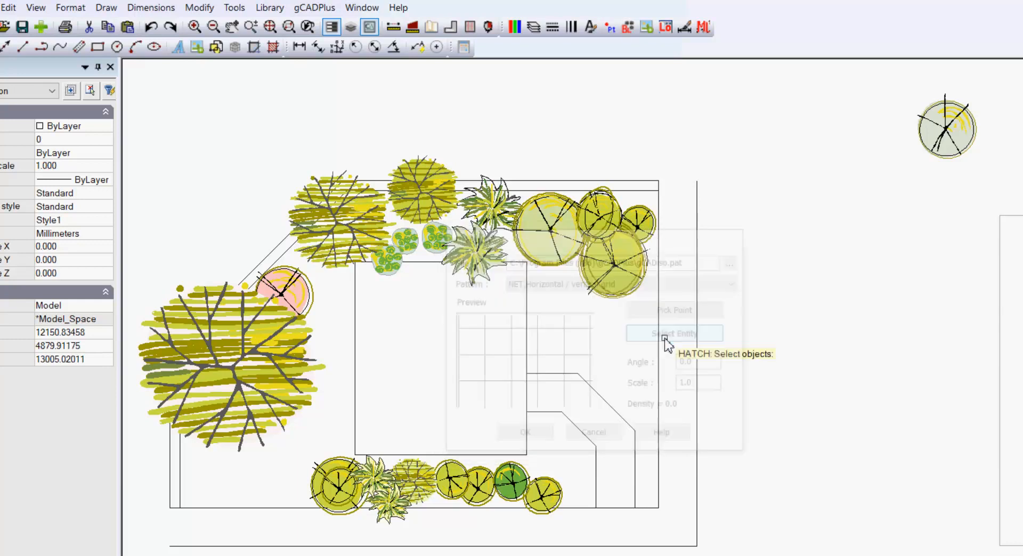
click(527, 338)
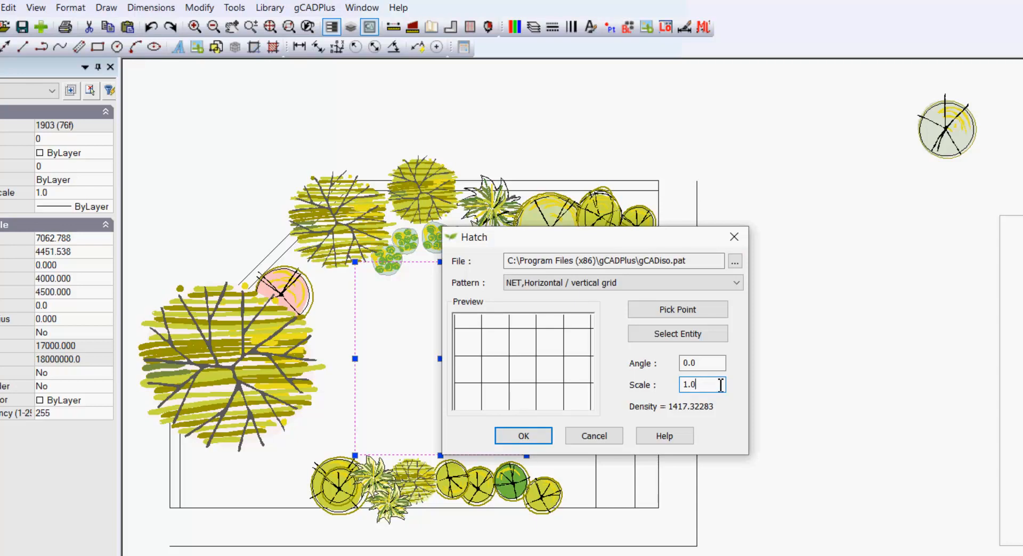
text(00)
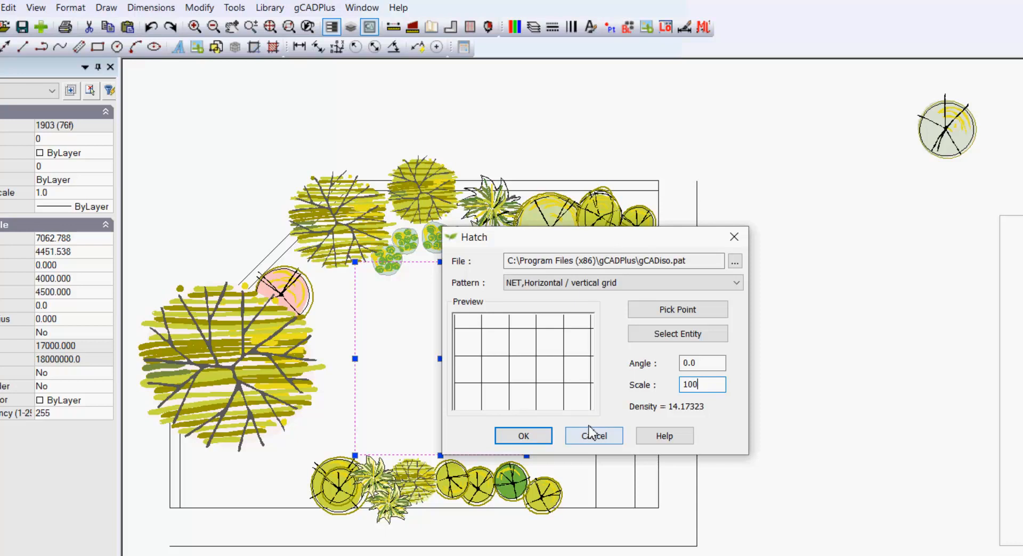
click(526, 437)
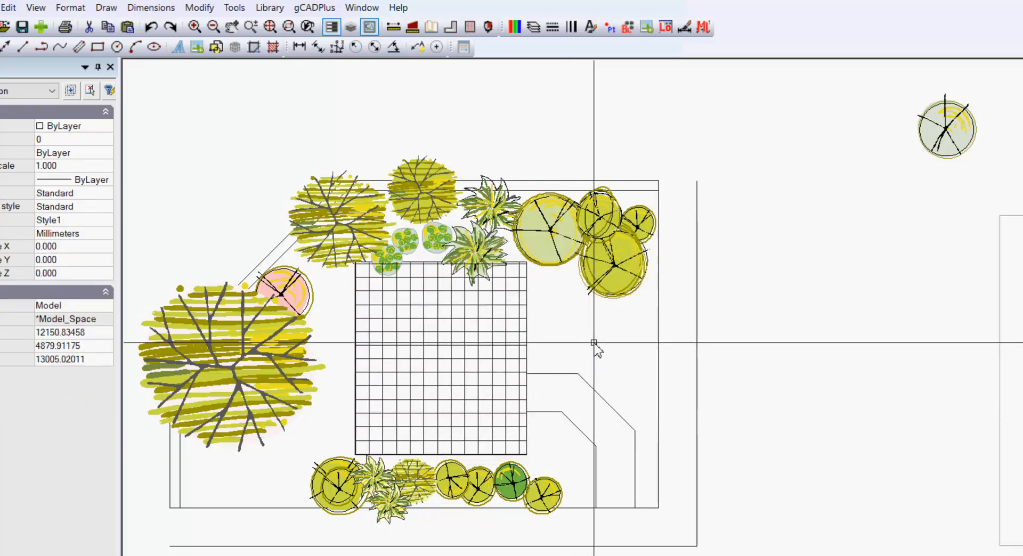
Change the rectangle's grid hatch to color 42 and set its pattern scale to 200
click(489, 332)
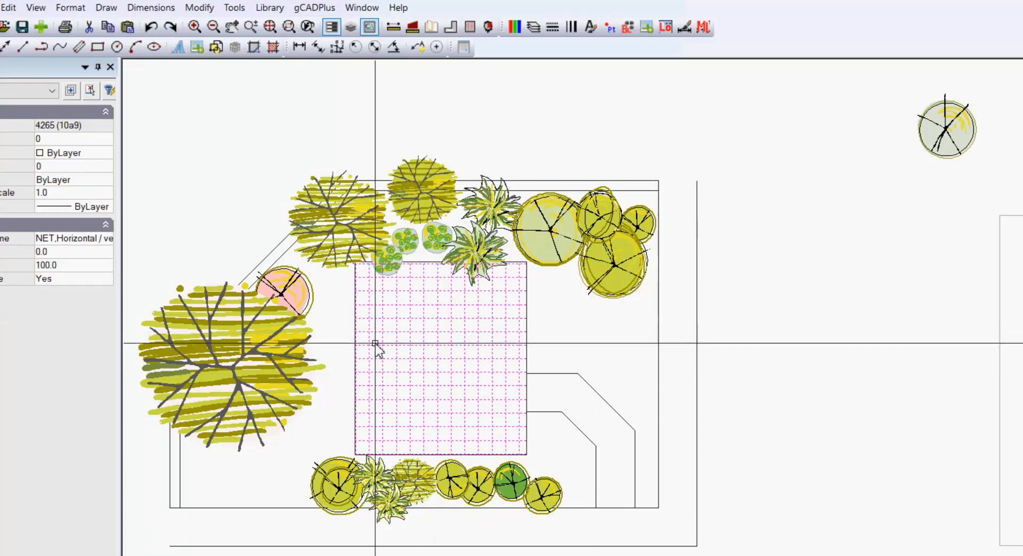
click(105, 153)
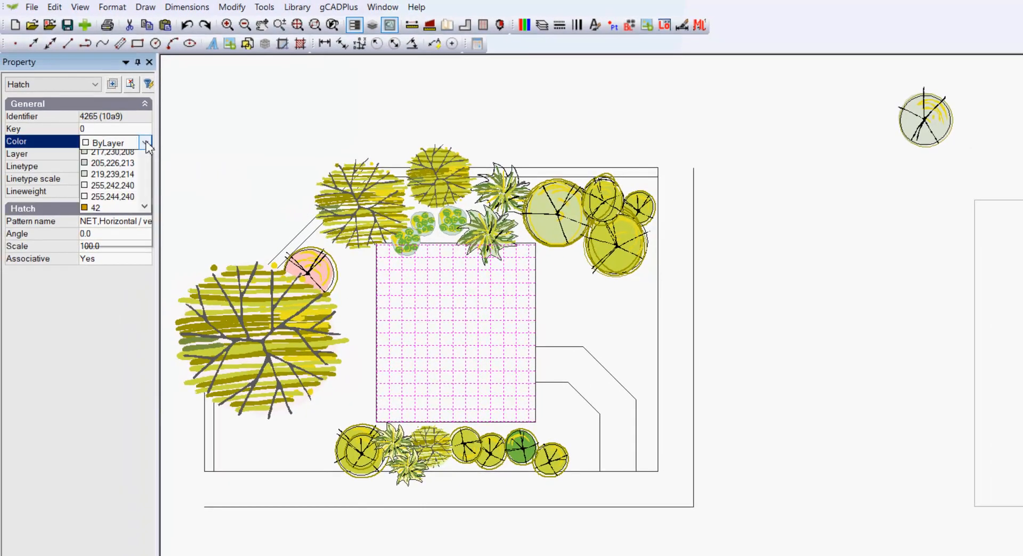
click(88, 482)
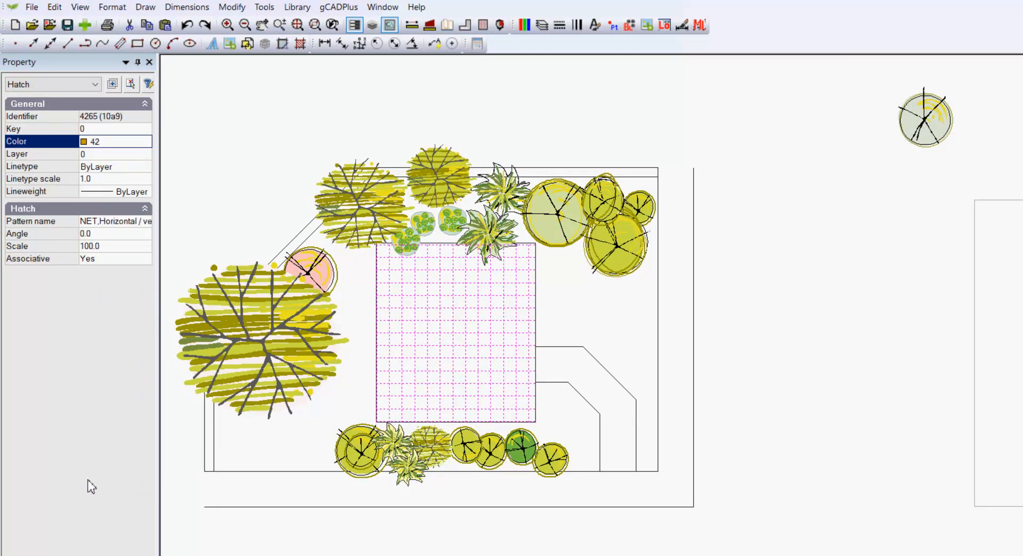
click(111, 246)
text(2)
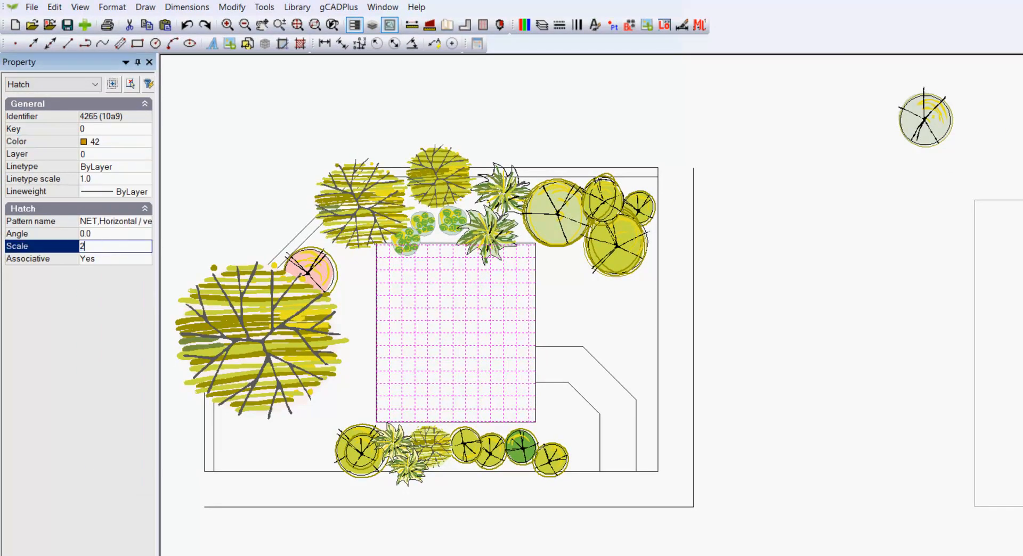
text(00)
key(Return)
key(Escape)
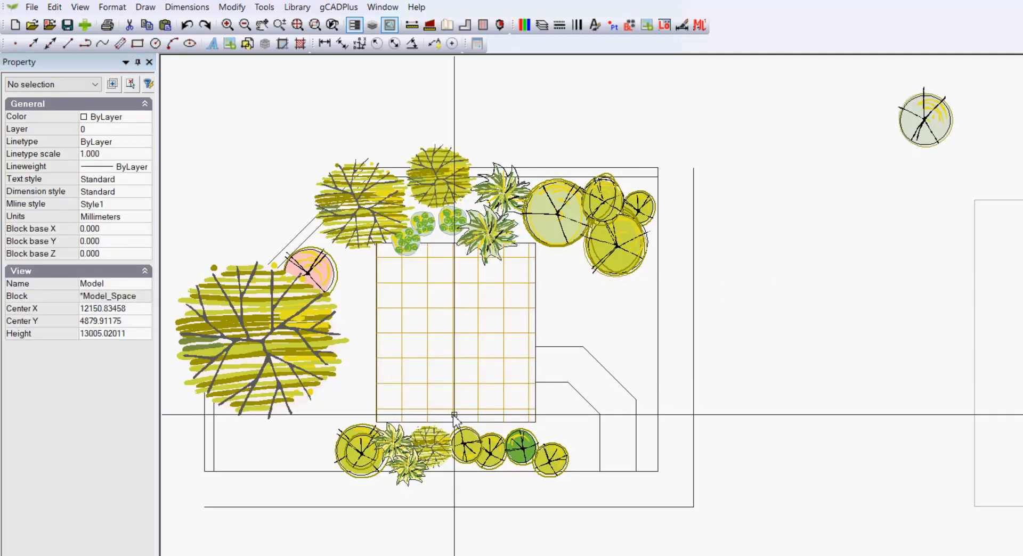
middle_drag(611, 388, 659, 324)
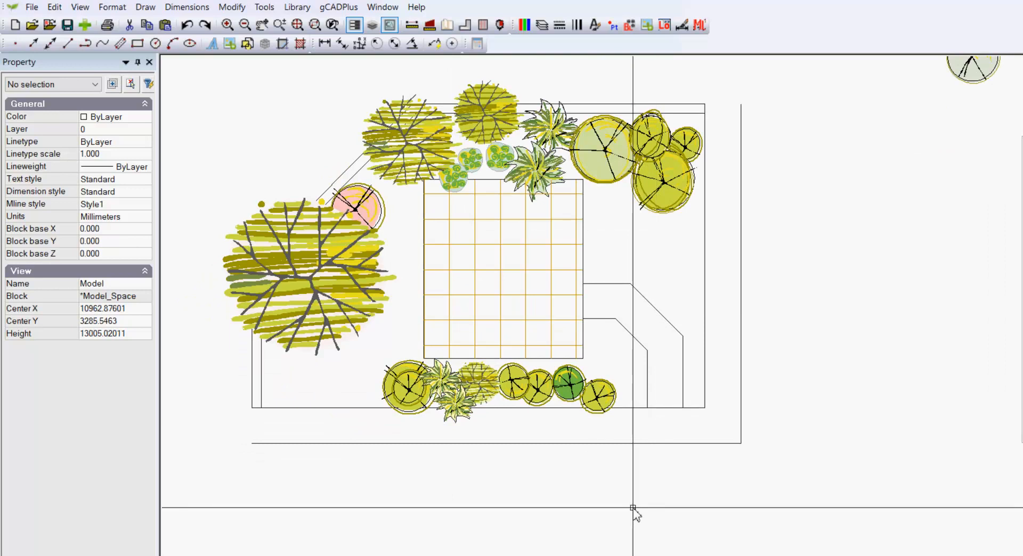